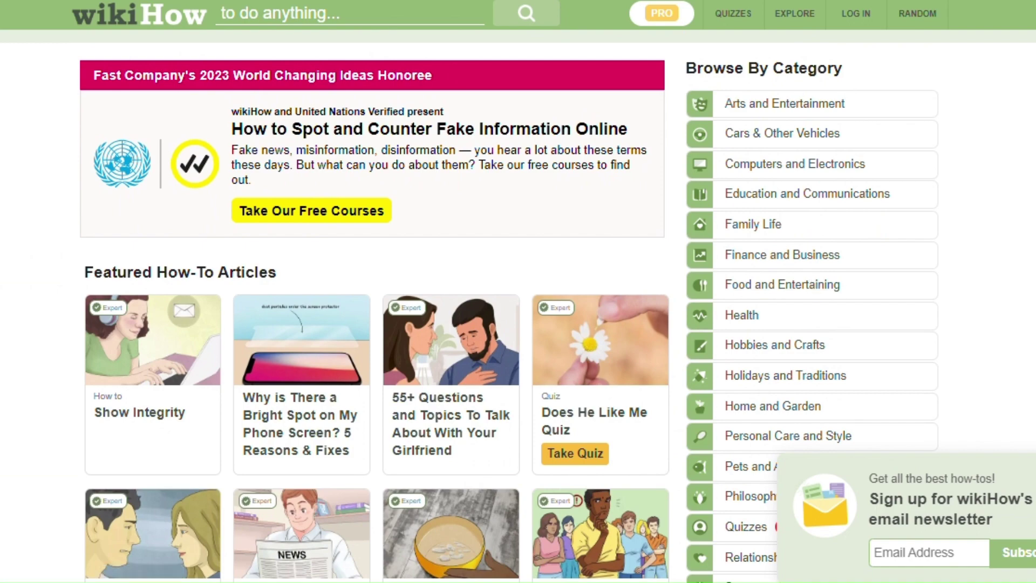
Step: On Similarweb's wikihow.com overview, highlight the headquarters country, revenue range and global rank 624
{"action": "scroll", "coordinate": [373, 302], "scroll_direction": "down", "scroll_amount": 3}
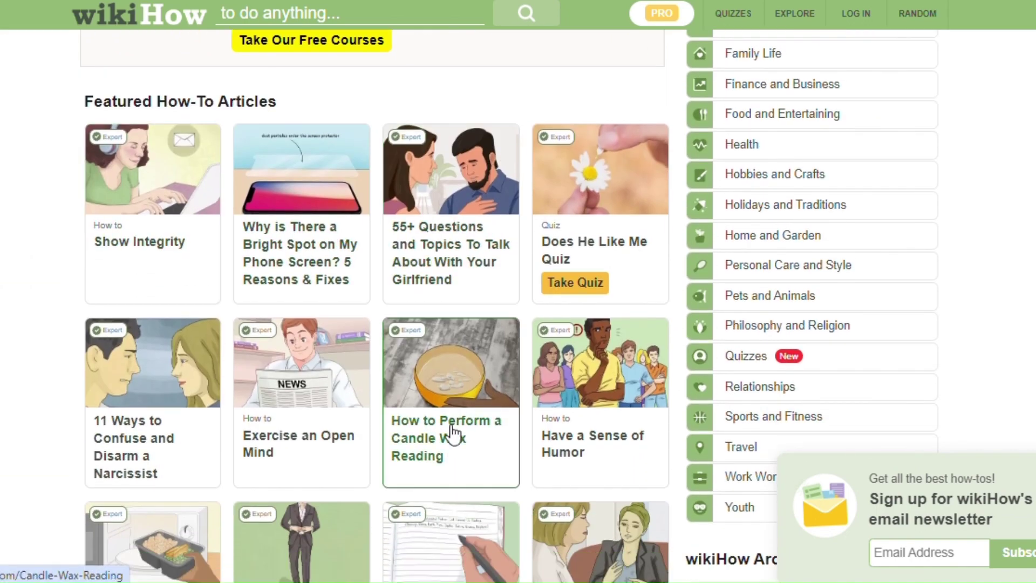
{"action": "scroll", "coordinate": [977, 324], "scroll_direction": "down", "scroll_amount": 14}
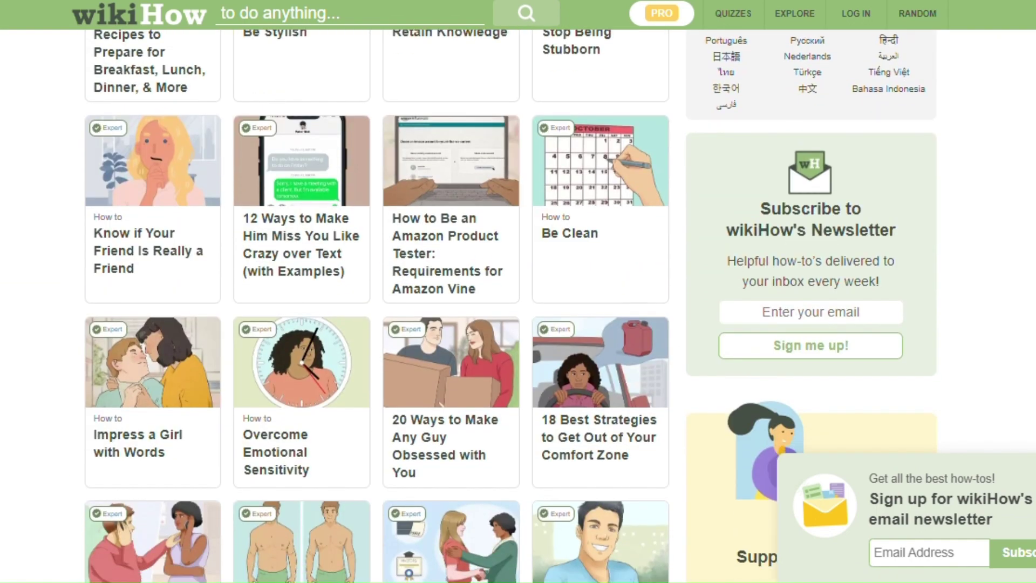
{"action": "scroll", "coordinate": [468, 296], "scroll_direction": "down", "scroll_amount": 19}
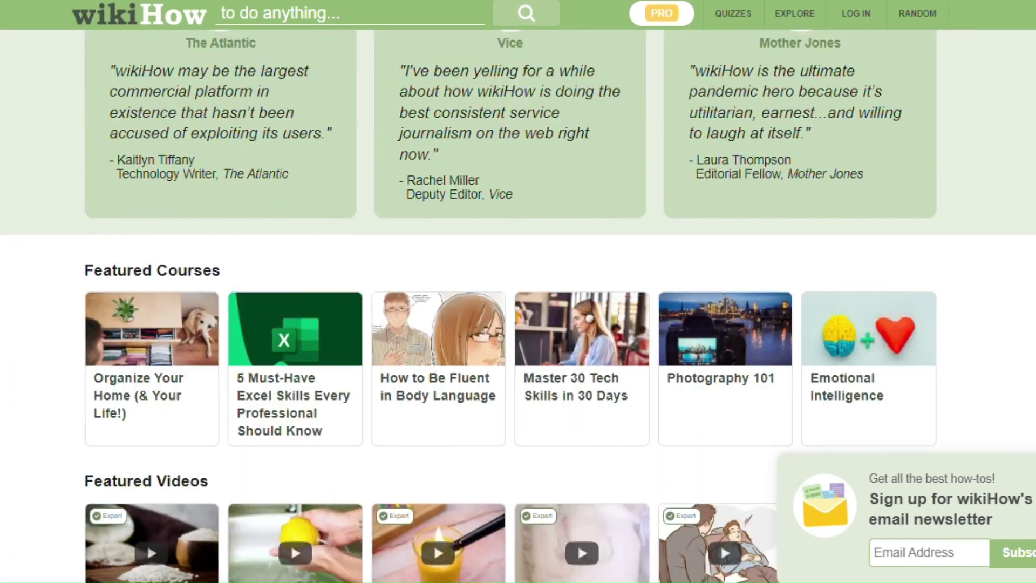
{"action": "scroll", "coordinate": [518, 302], "scroll_direction": "down", "scroll_amount": 9}
{"action": "scroll", "coordinate": [518, 302], "scroll_direction": "up", "scroll_amount": 2}
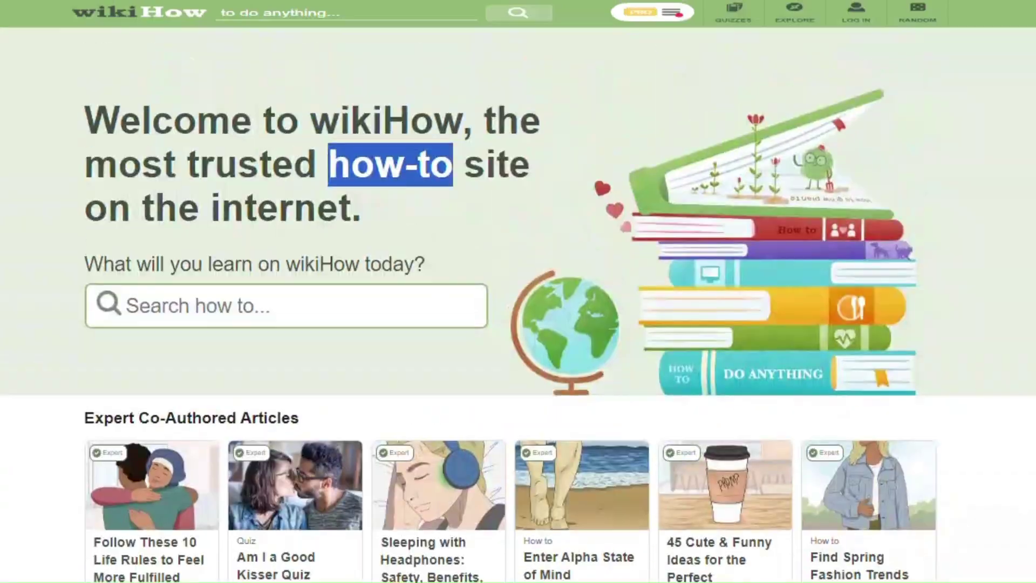
{"action": "mouse_move", "coordinate": [800, 47]}
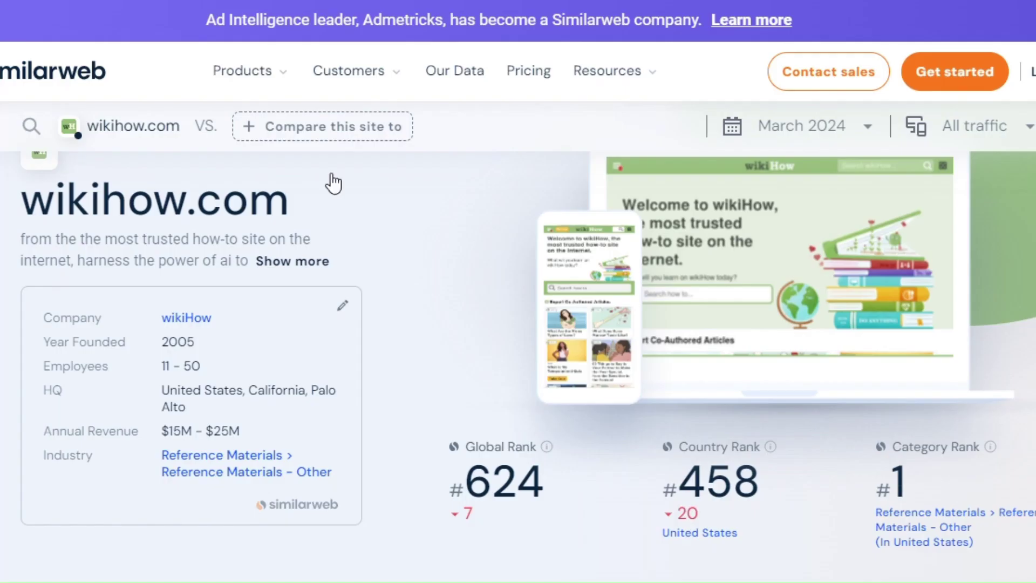
{"action": "left_click_drag", "start_coordinate": [162, 391], "coordinate": [238, 397]}
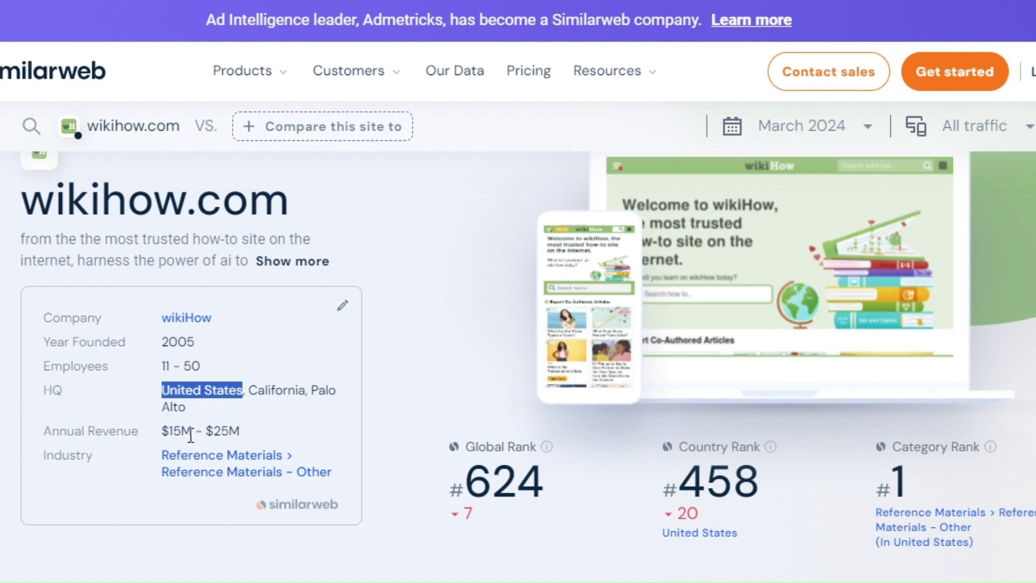
{"action": "left_click_drag", "start_coordinate": [162, 430], "coordinate": [240, 430]}
{"action": "left_click", "coordinate": [425, 422]}
{"action": "left_click_drag", "start_coordinate": [465, 475], "coordinate": [544, 476]}
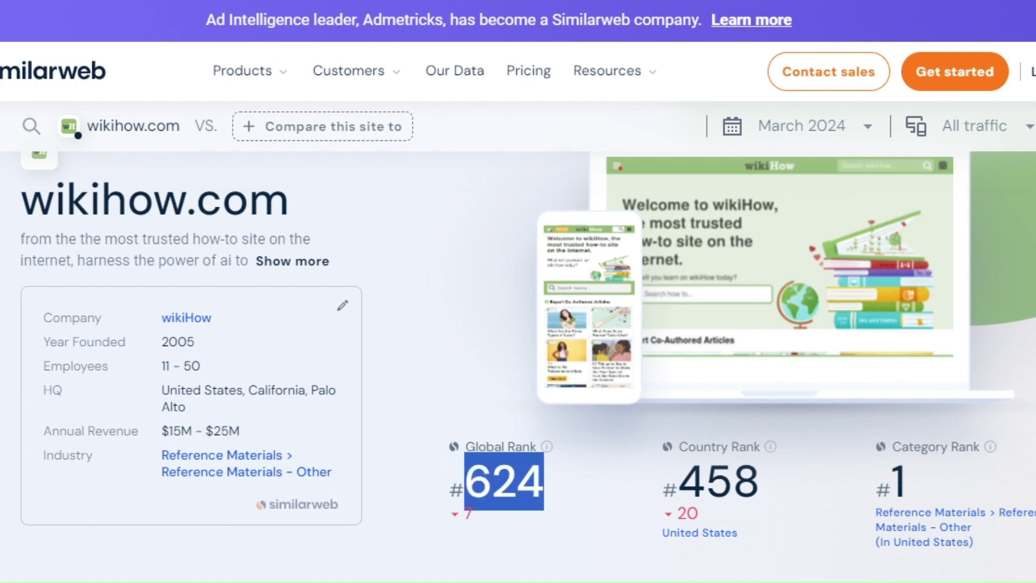
Step: Highlight the 106M monthly visits figure and scroll through the rest of the traffic report
{"action": "scroll", "coordinate": [518, 378], "scroll_direction": "down", "scroll_amount": 5}
{"action": "left_click_drag", "start_coordinate": [38, 399], "coordinate": [119, 399]}
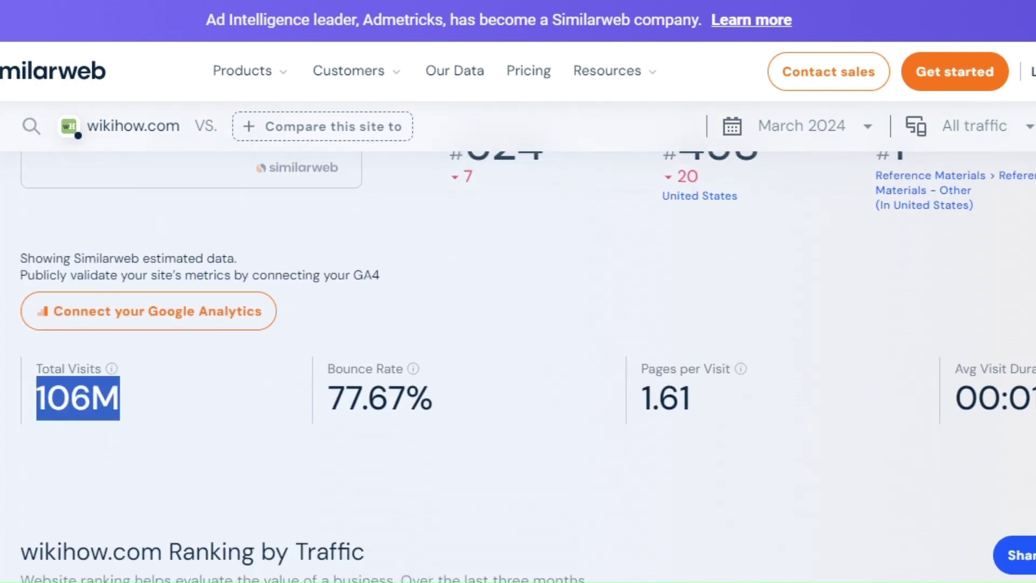
{"action": "scroll", "coordinate": [518, 367], "scroll_direction": "down", "scroll_amount": 20}
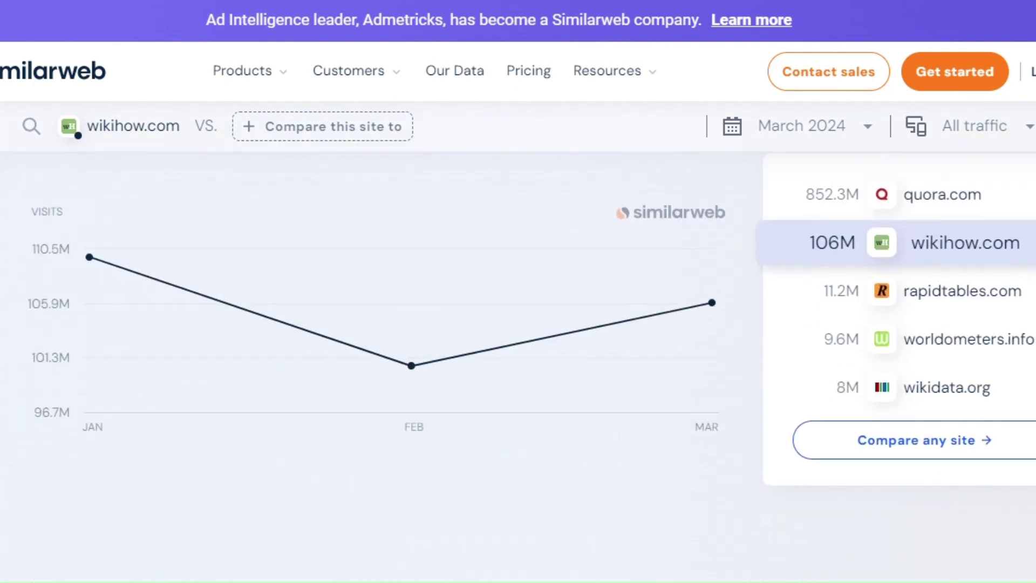
{"action": "scroll", "coordinate": [556, 283], "scroll_direction": "down", "scroll_amount": 10}
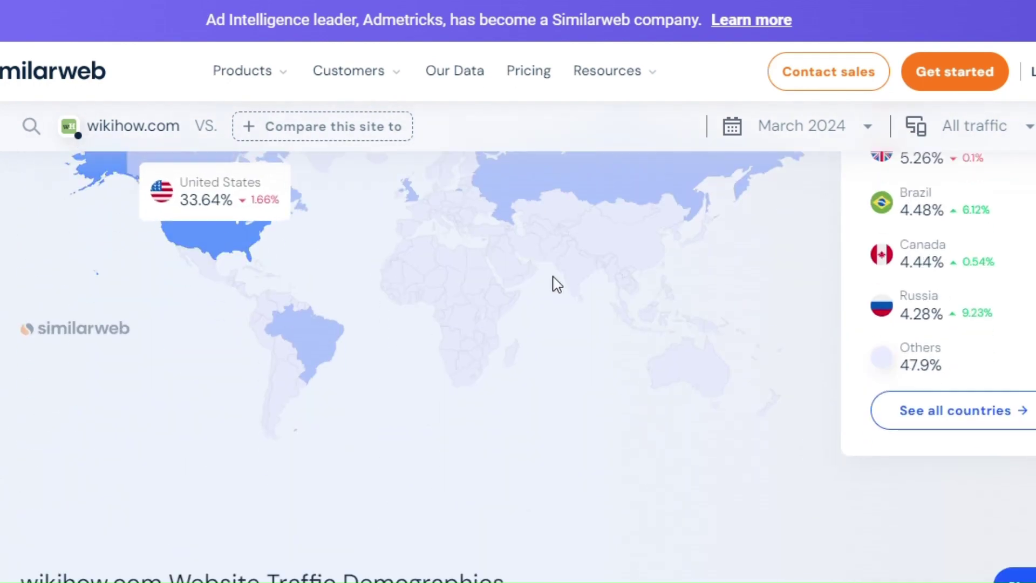
{"action": "scroll", "coordinate": [556, 283], "scroll_direction": "down", "scroll_amount": 20}
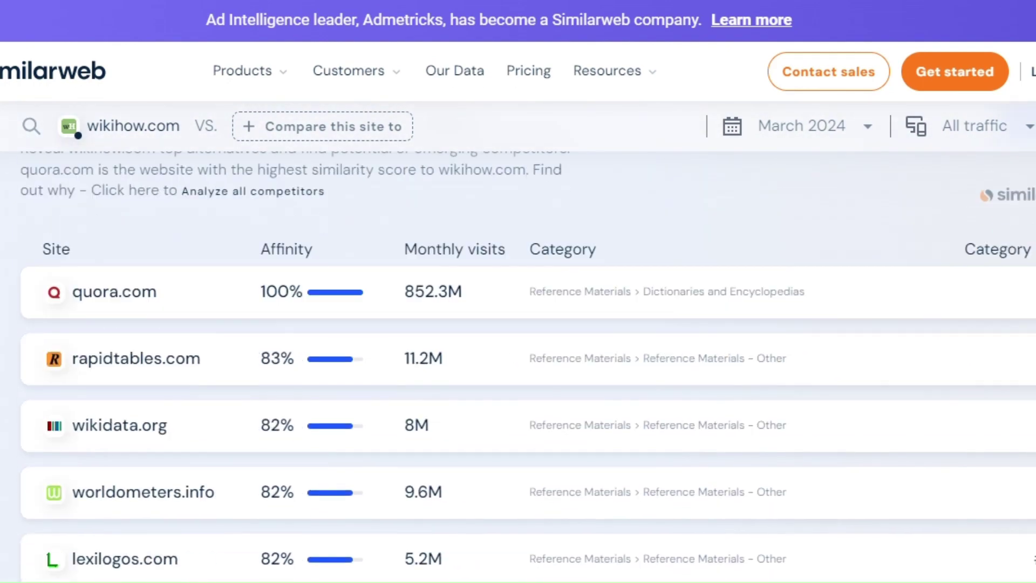
{"action": "scroll", "coordinate": [518, 324], "scroll_direction": "down", "scroll_amount": 20}
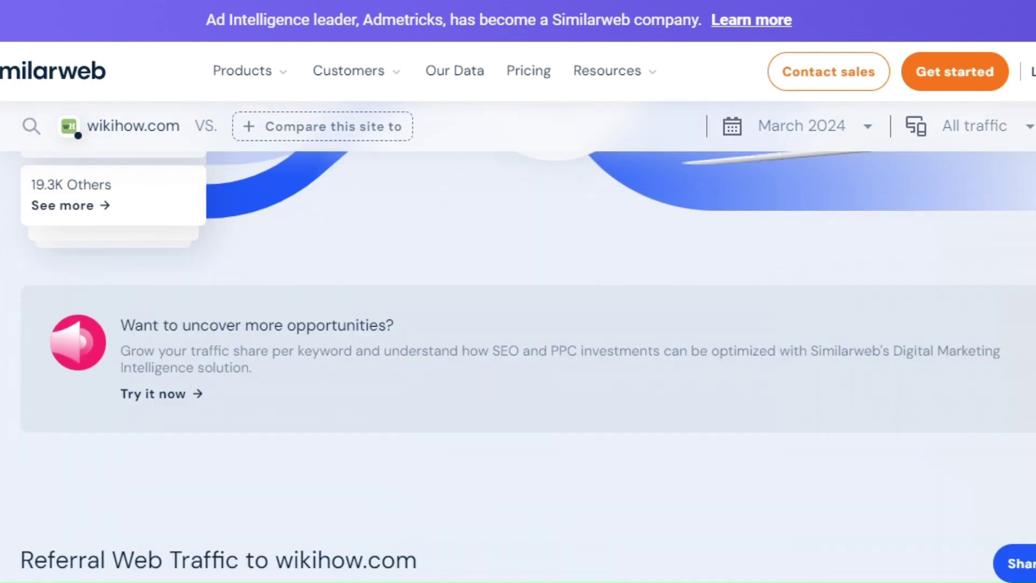
{"action": "scroll", "coordinate": [518, 324], "scroll_direction": "down", "scroll_amount": 10}
{"action": "scroll", "coordinate": [518, 324], "scroll_direction": "up", "scroll_amount": 3}
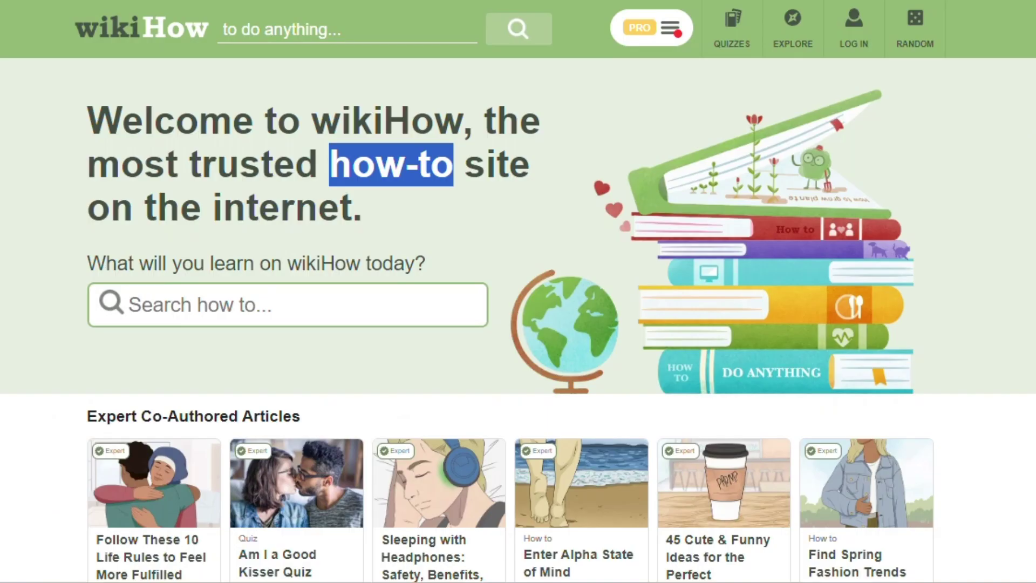
Step: Search wikiHow for "digital marketing" using the suggested query
{"action": "left_click", "coordinate": [273, 29]}
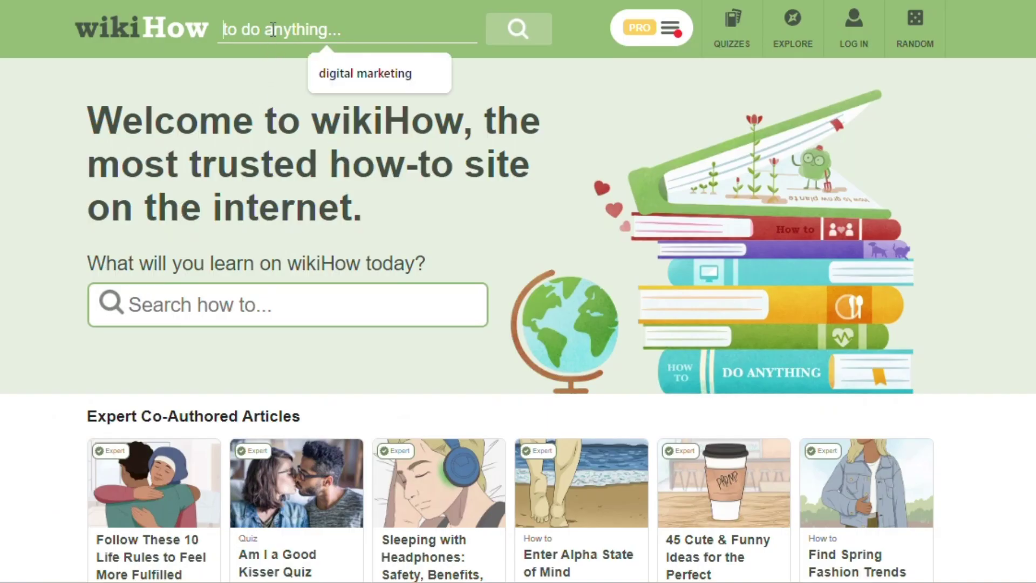
{"action": "left_click", "coordinate": [351, 75]}
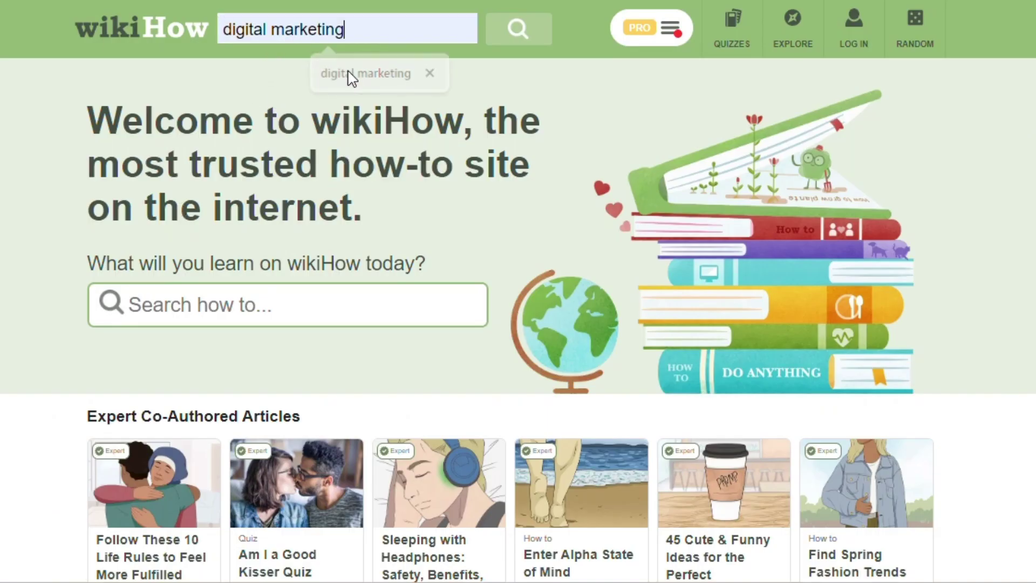
{"action": "left_click", "coordinate": [519, 38]}
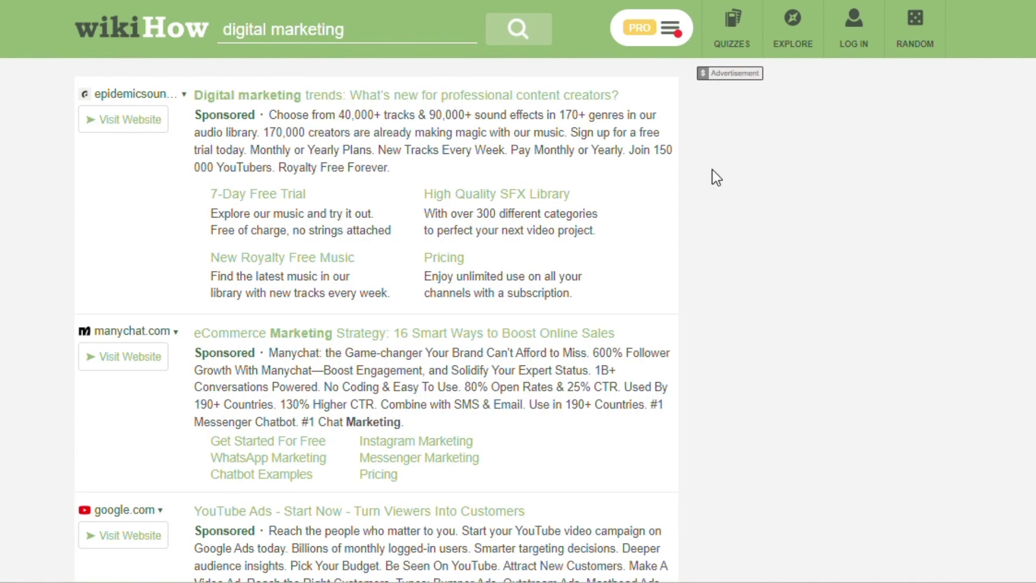
Step: Scroll the results and open the "How to Start an Affiliate Marketing Business" article
{"action": "scroll", "coordinate": [697, 180], "scroll_direction": "down", "scroll_amount": 1}
{"action": "scroll", "coordinate": [697, 180], "scroll_direction": "down", "scroll_amount": 10}
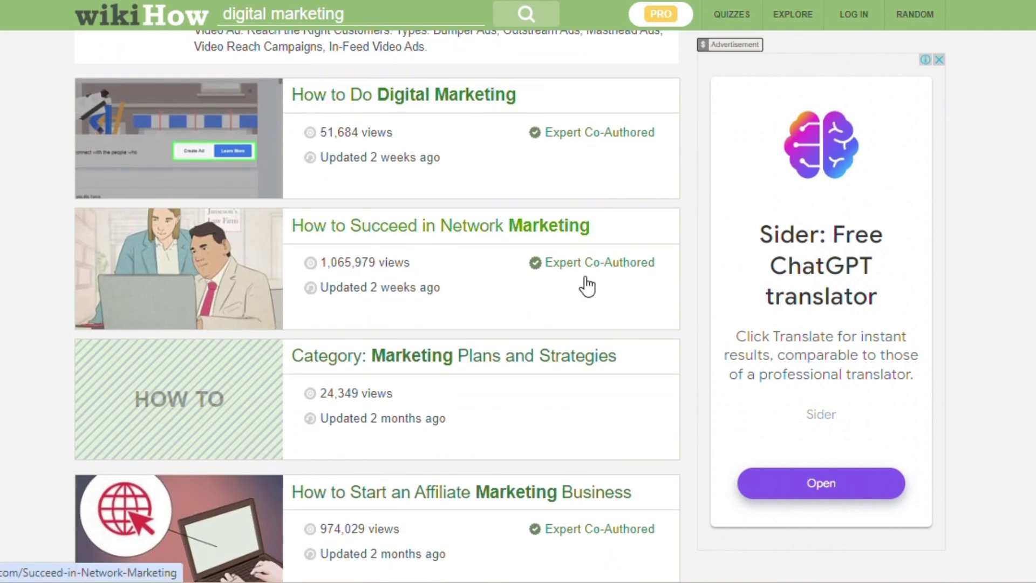
{"action": "scroll", "coordinate": [684, 284], "scroll_direction": "down", "scroll_amount": 3}
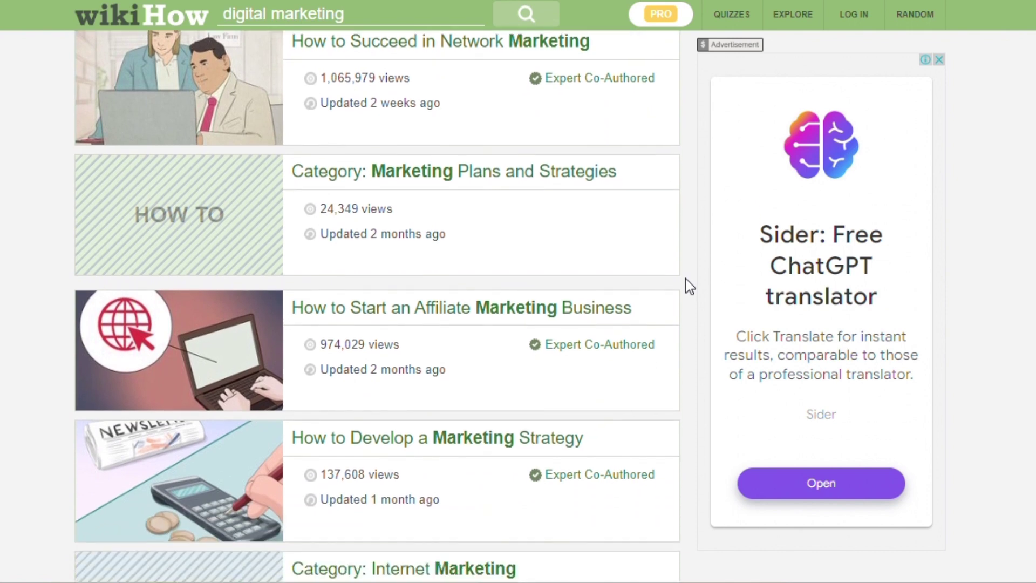
{"action": "scroll", "coordinate": [690, 286], "scroll_direction": "down", "scroll_amount": 1}
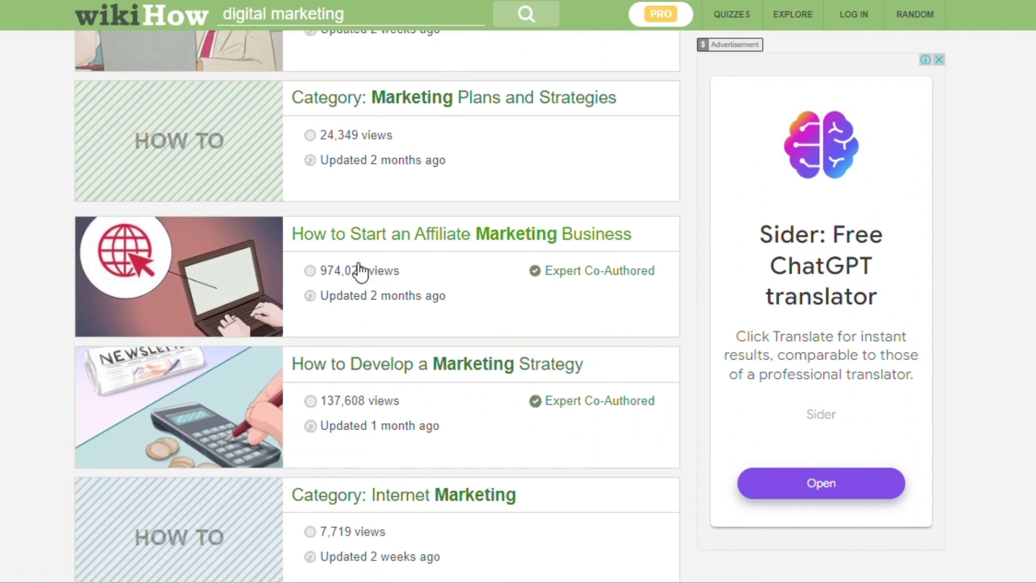
{"action": "right_click", "coordinate": [450, 240]}
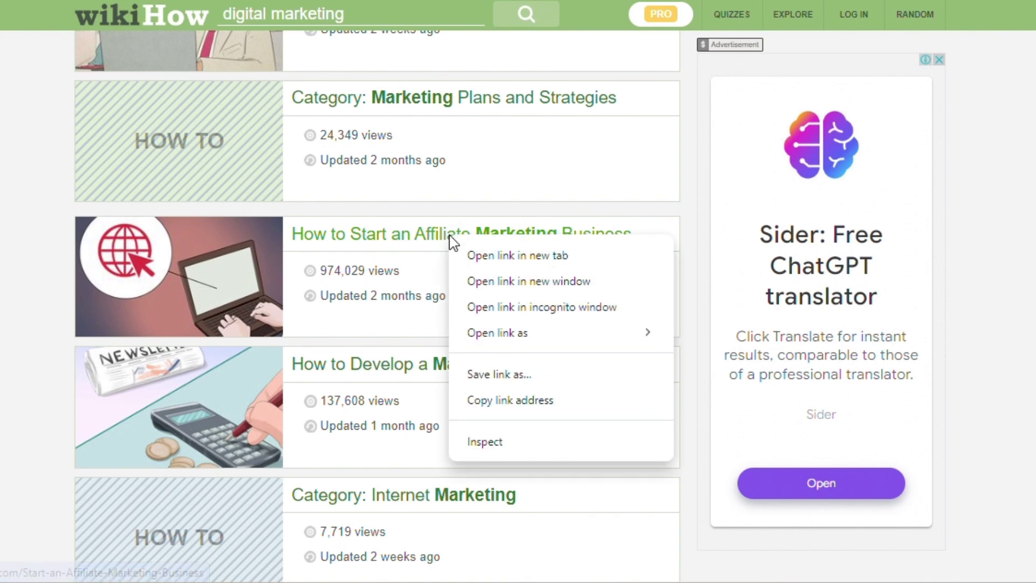
{"action": "left_click", "coordinate": [469, 254]}
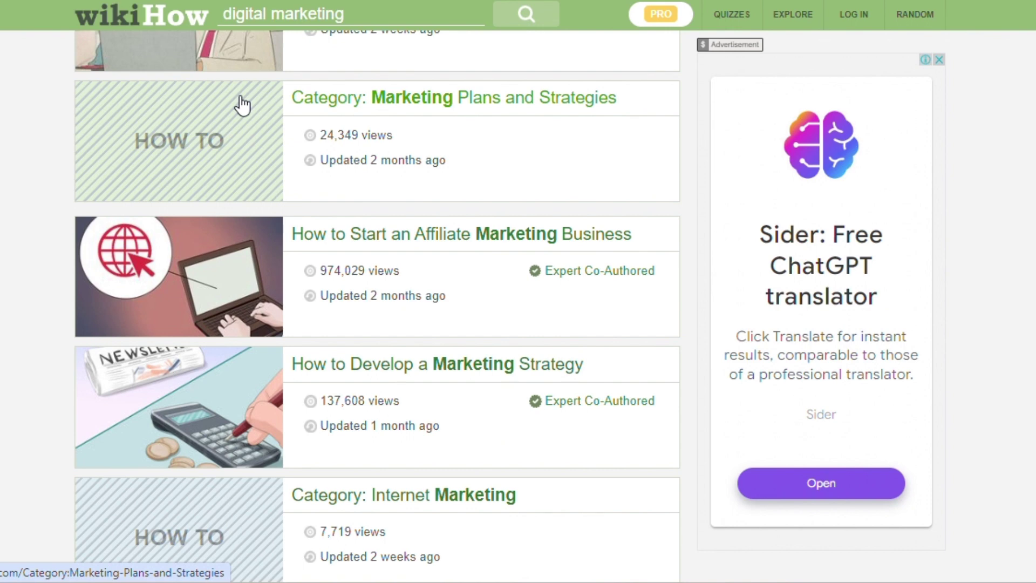
{"action": "left_click", "coordinate": [227, 275]}
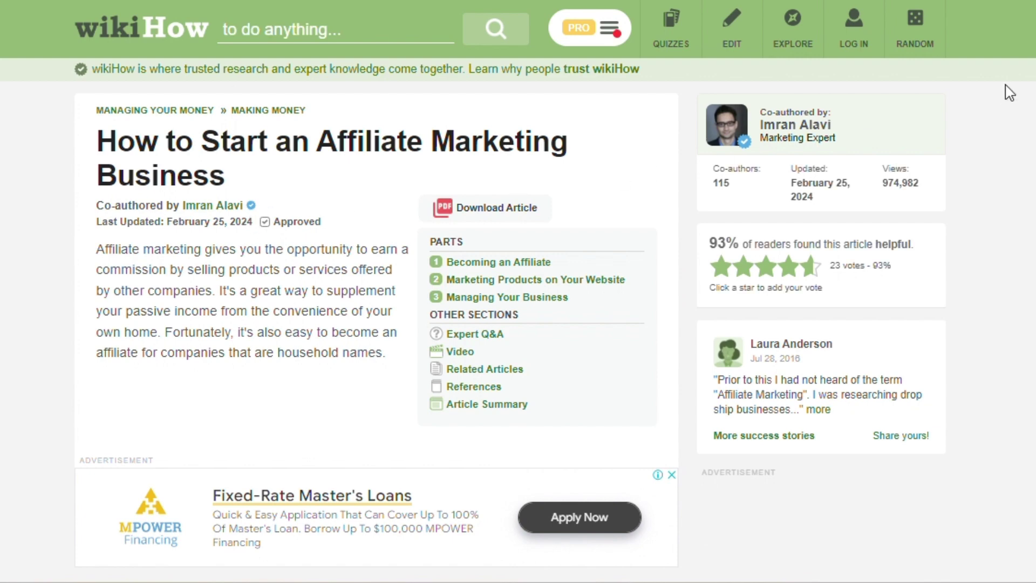
Step: Go to the Chrome Web Store, search for HARPA AI and open its extension page
{"action": "left_click", "coordinate": [1028, 2]}
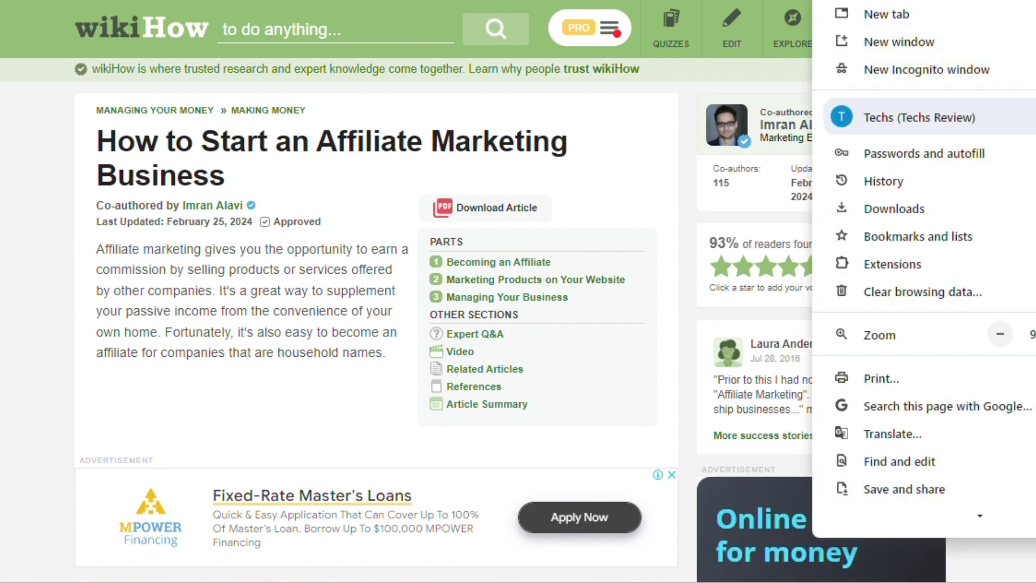
{"action": "mouse_move", "coordinate": [945, 276]}
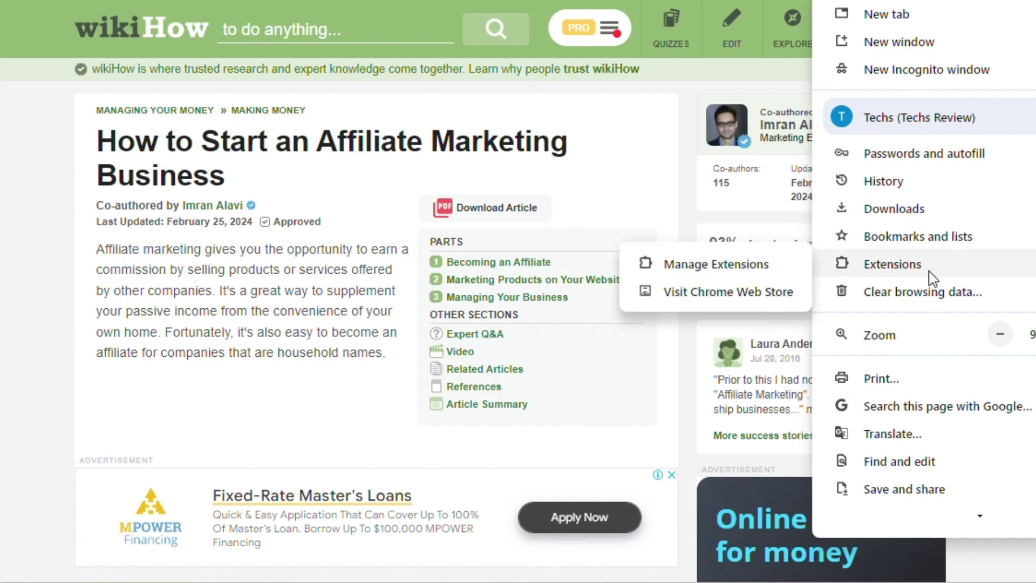
{"action": "left_click", "coordinate": [774, 305]}
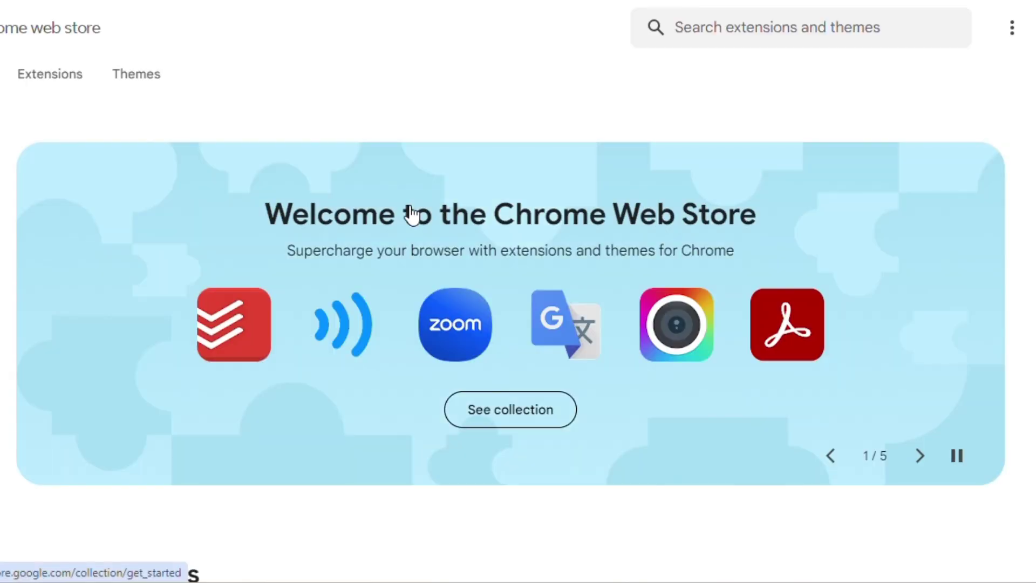
{"action": "left_click", "coordinate": [694, 39]}
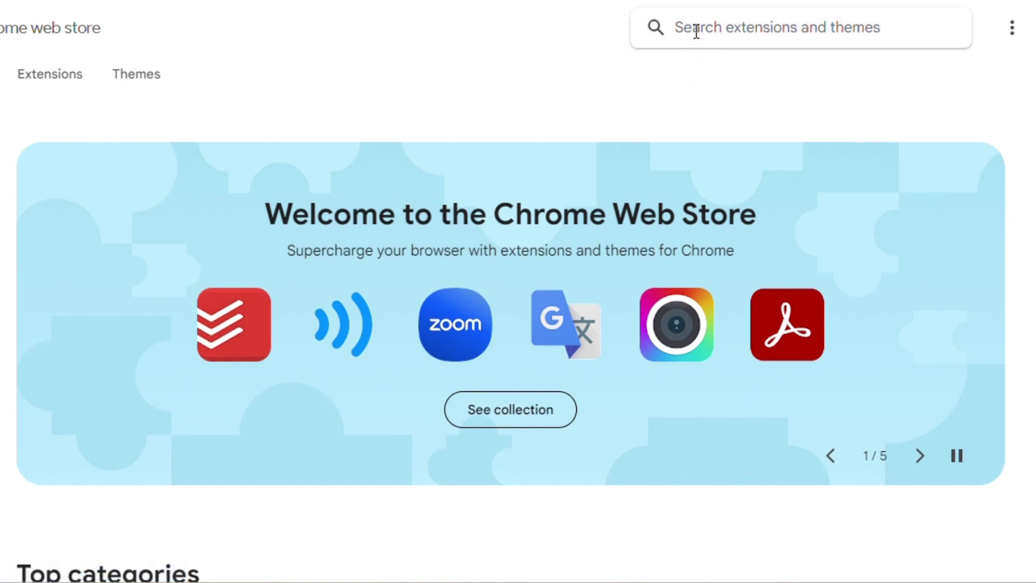
{"action": "type", "text": "harpa ai"}
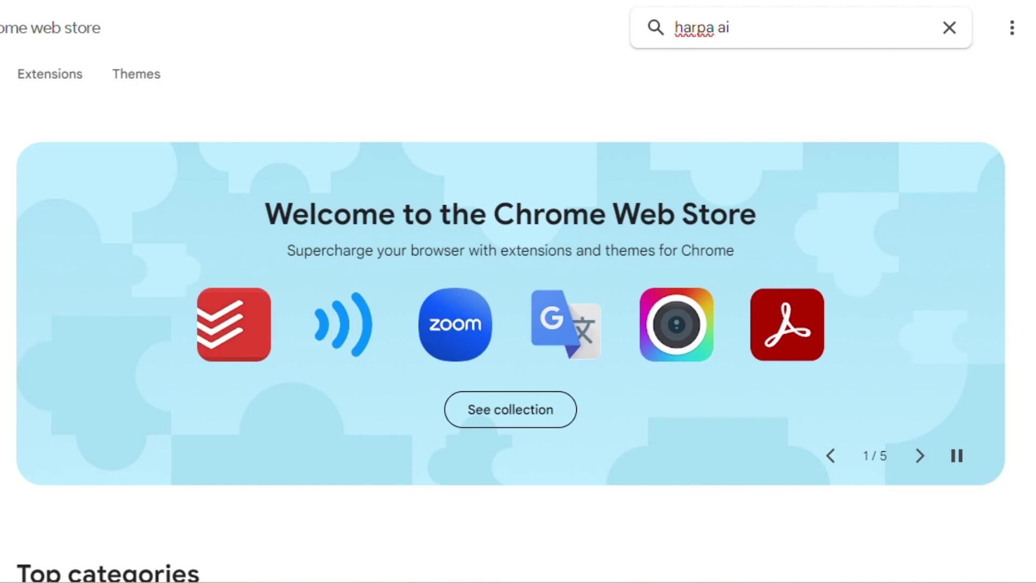
{"action": "key", "text": "Return"}
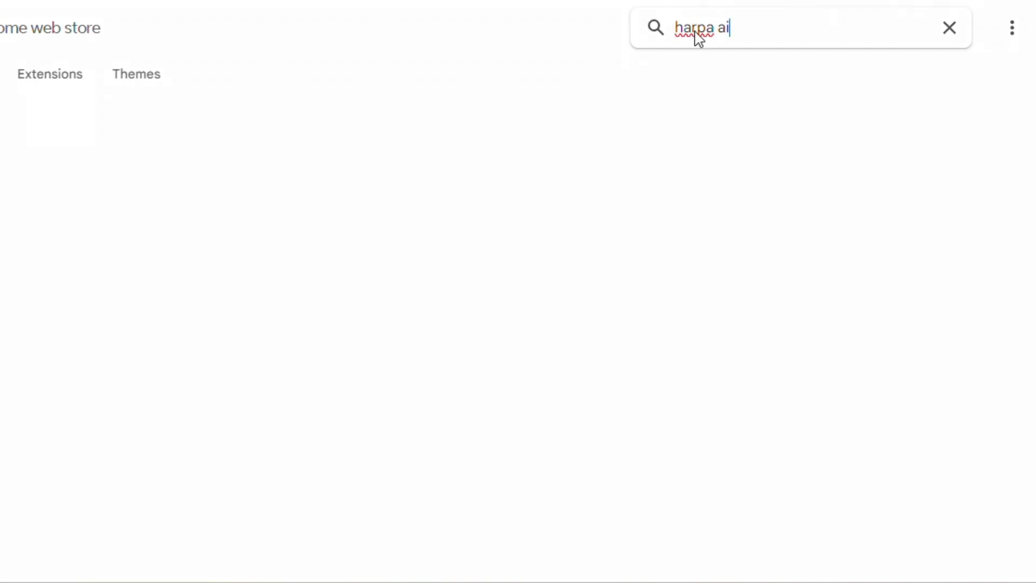
{"action": "left_click", "coordinate": [518, 169]}
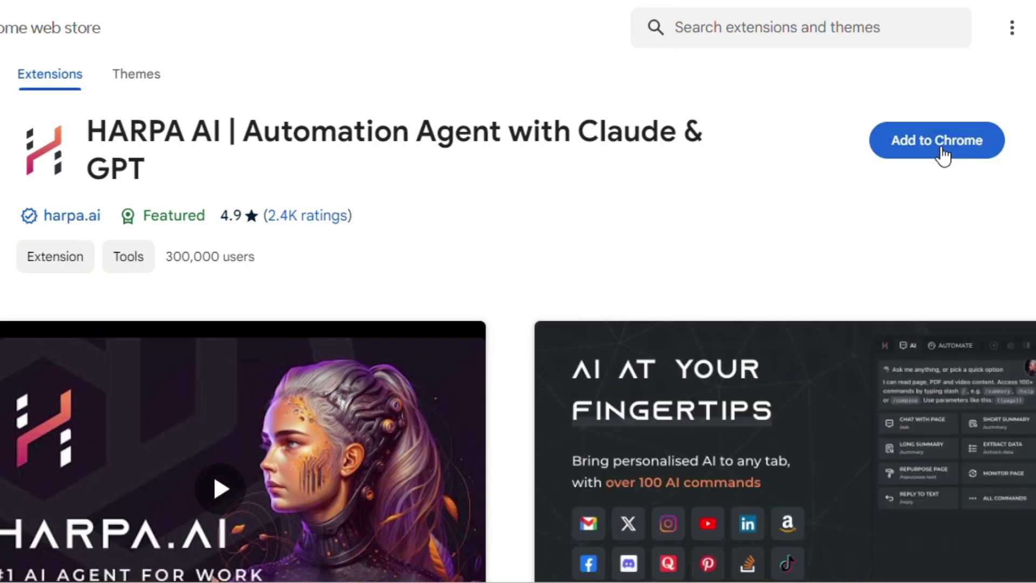
Step: Add HARPA AI to Chrome, confirm the install, and scroll its welcome page
{"action": "left_click", "coordinate": [940, 143]}
{"action": "left_click", "coordinate": [594, 174]}
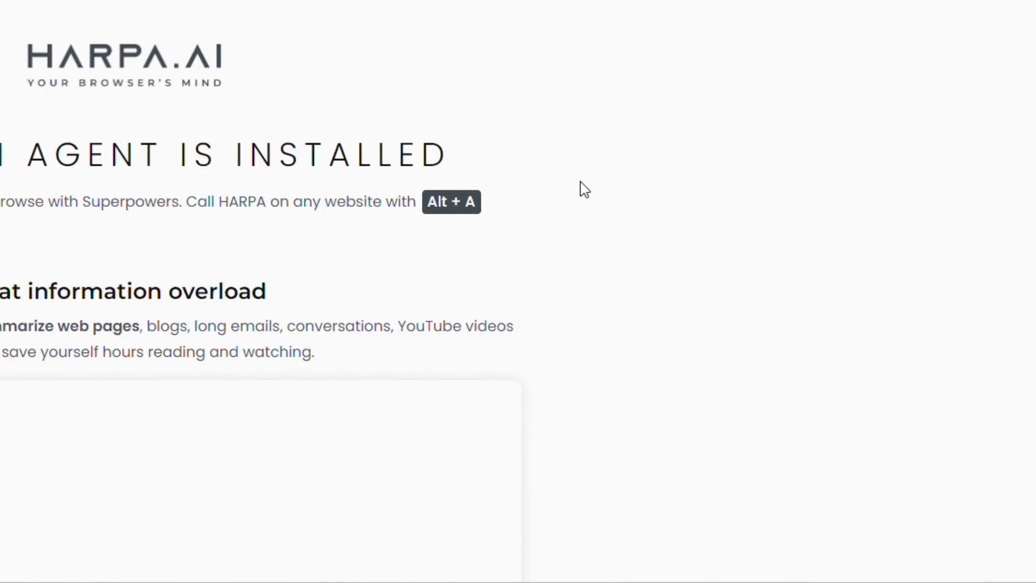
{"action": "scroll", "coordinate": [573, 183], "scroll_direction": "down", "scroll_amount": 10}
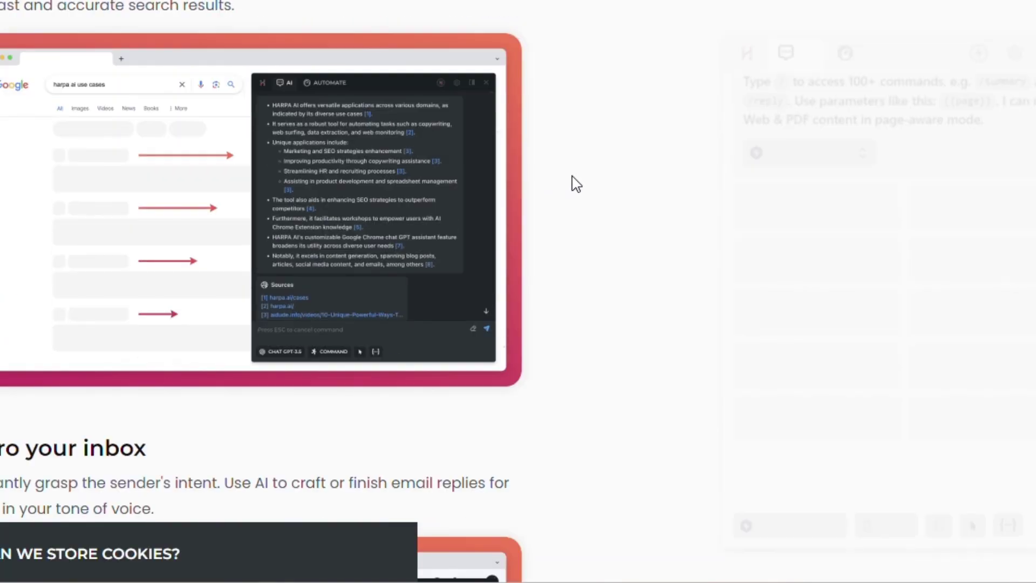
{"action": "scroll", "coordinate": [577, 184], "scroll_direction": "down", "scroll_amount": 1}
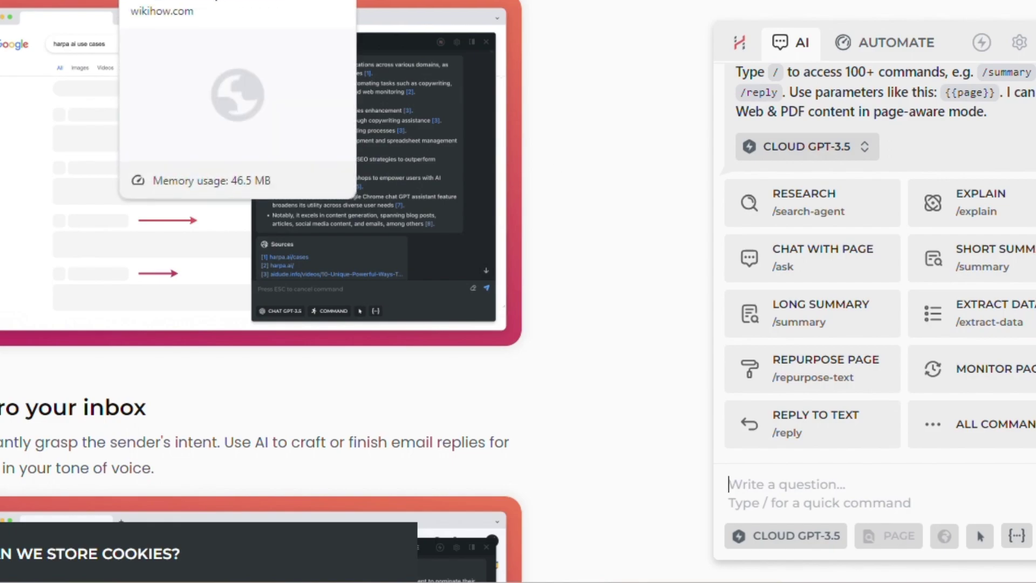
Step: Back on the affiliate-marketing article, use HARPA AI (Alt+A) to generate a Short Summary
{"action": "left_click", "coordinate": [294, 3]}
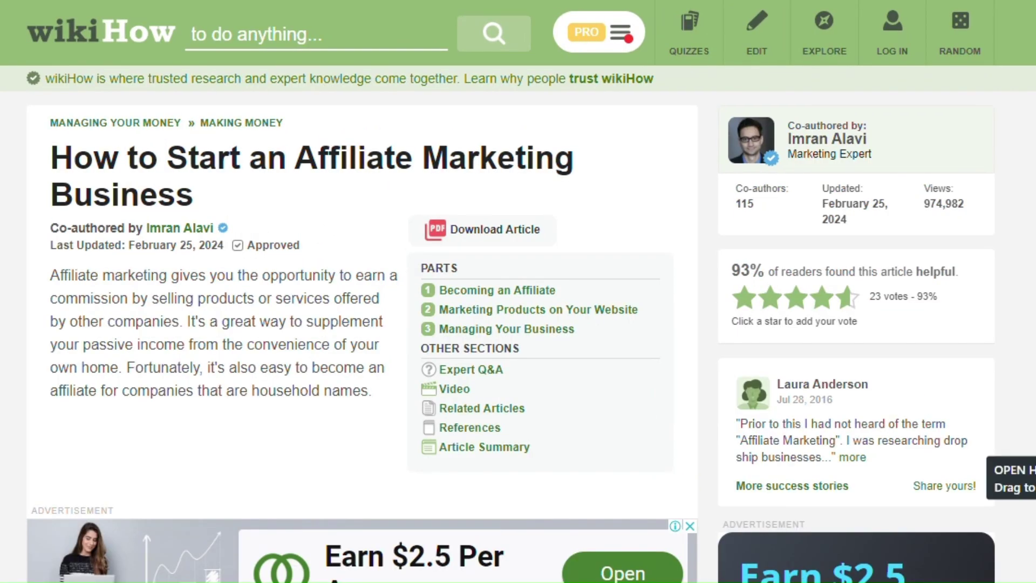
{"action": "key", "text": "alt+a"}
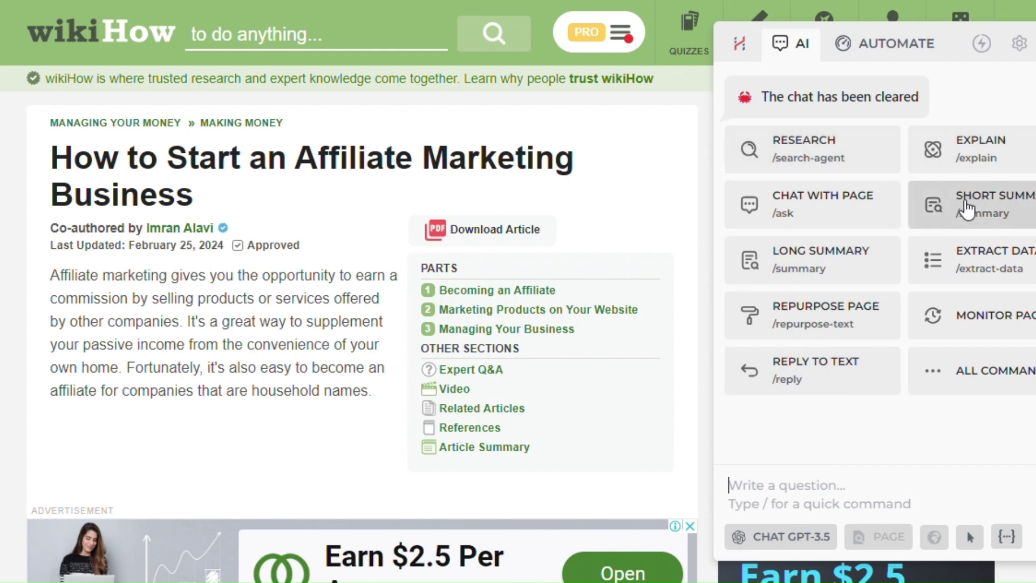
{"action": "left_click", "coordinate": [910, 209]}
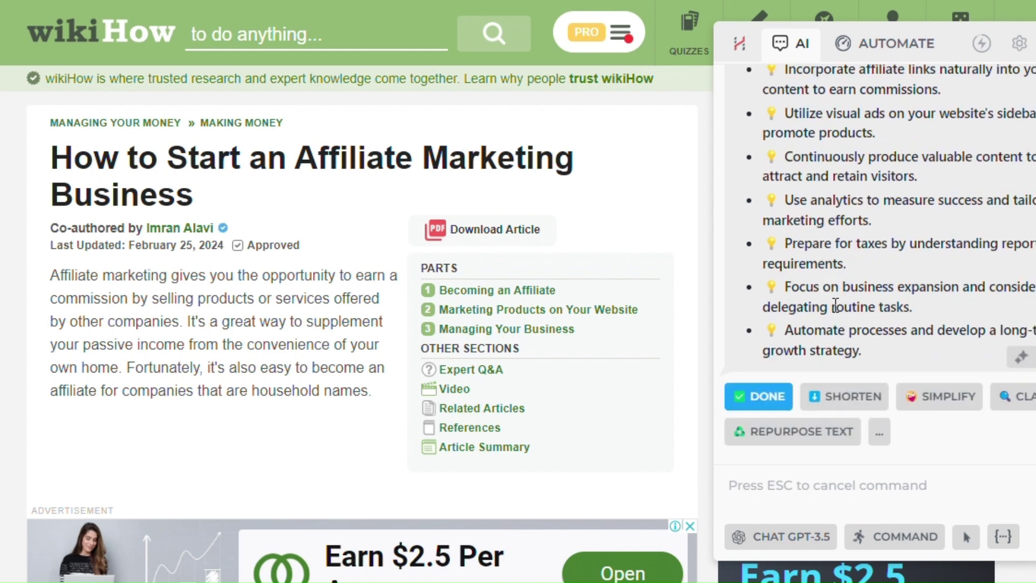
Step: Select all the summary bullet points and copy them
{"action": "scroll", "coordinate": [836, 304], "scroll_direction": "up", "scroll_amount": 7}
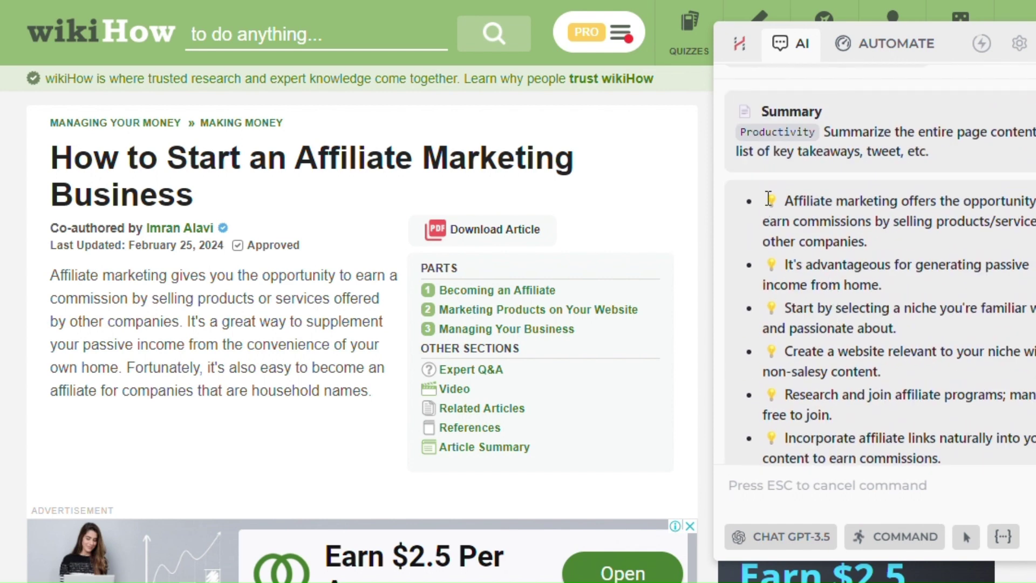
{"action": "left_click_drag", "start_coordinate": [768, 199], "coordinate": [860, 351]}
{"action": "right_click", "coordinate": [823, 298]}
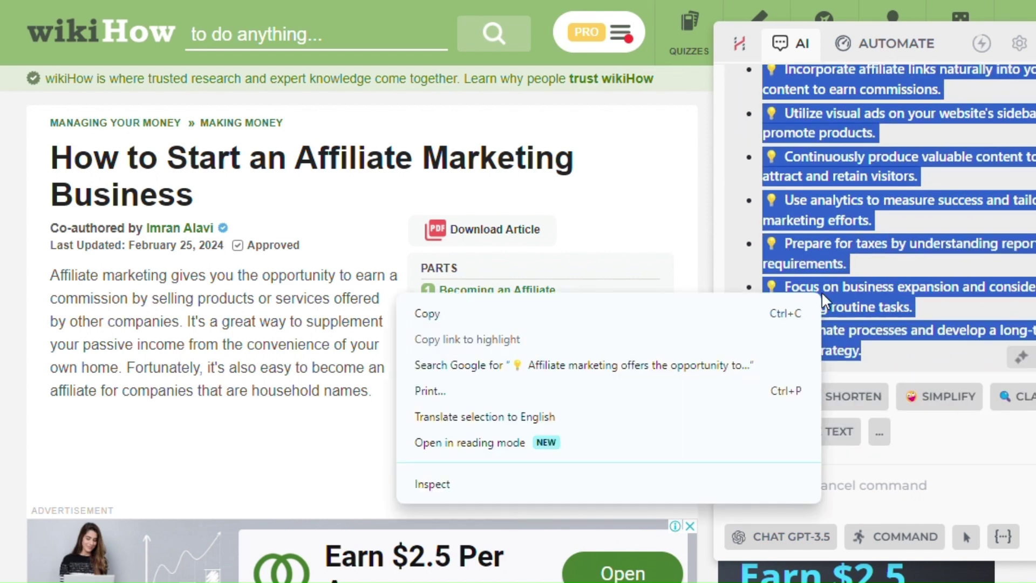
{"action": "left_click", "coordinate": [754, 311]}
{"action": "key", "text": "ctrl+t"}
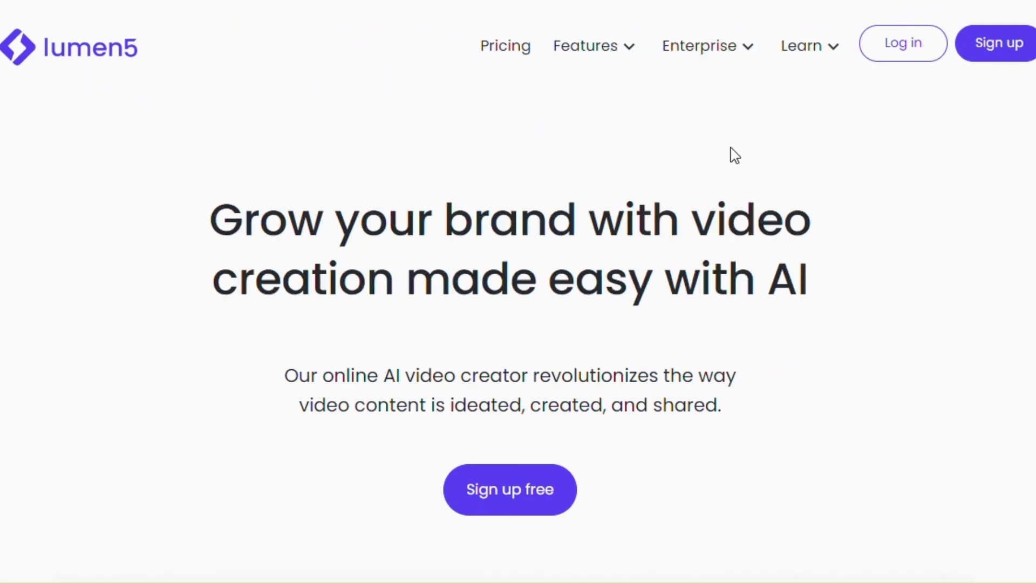
Step: On the Lumen5 home page, start signing up for a free account
{"action": "scroll", "coordinate": [963, 94], "scroll_direction": "down", "scroll_amount": 15}
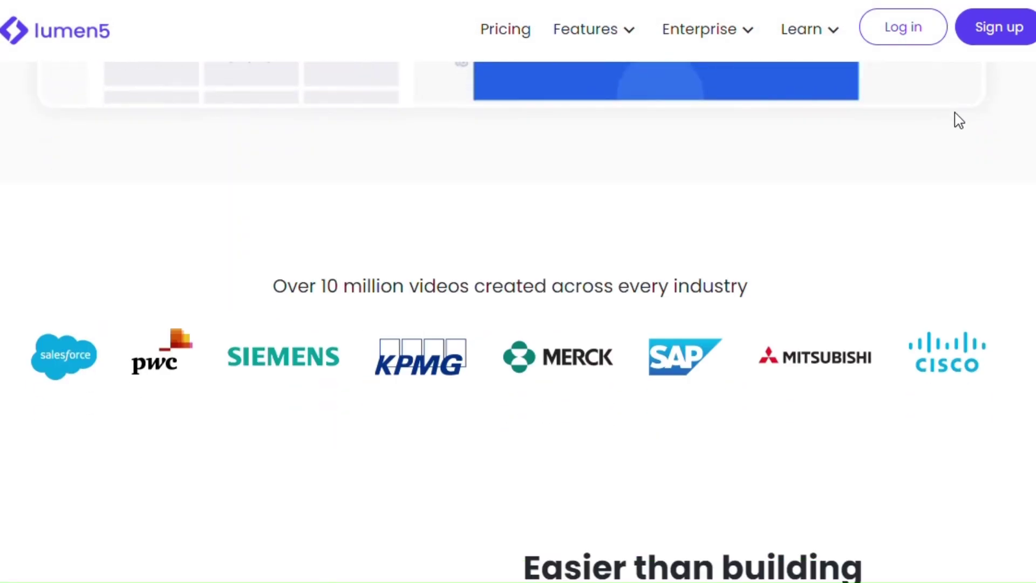
{"action": "scroll", "coordinate": [962, 128], "scroll_direction": "up", "scroll_amount": 15}
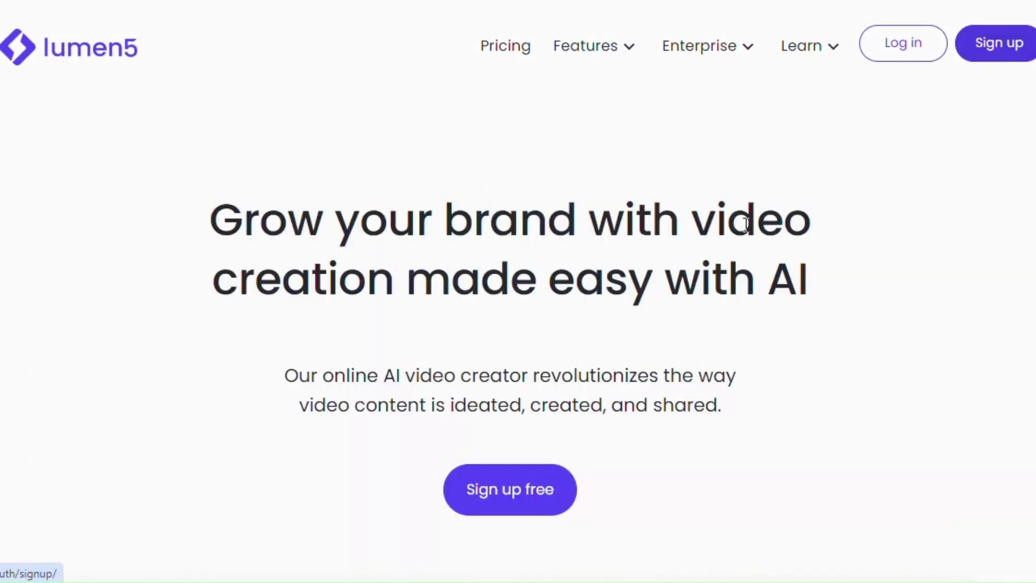
{"action": "left_click", "coordinate": [992, 51]}
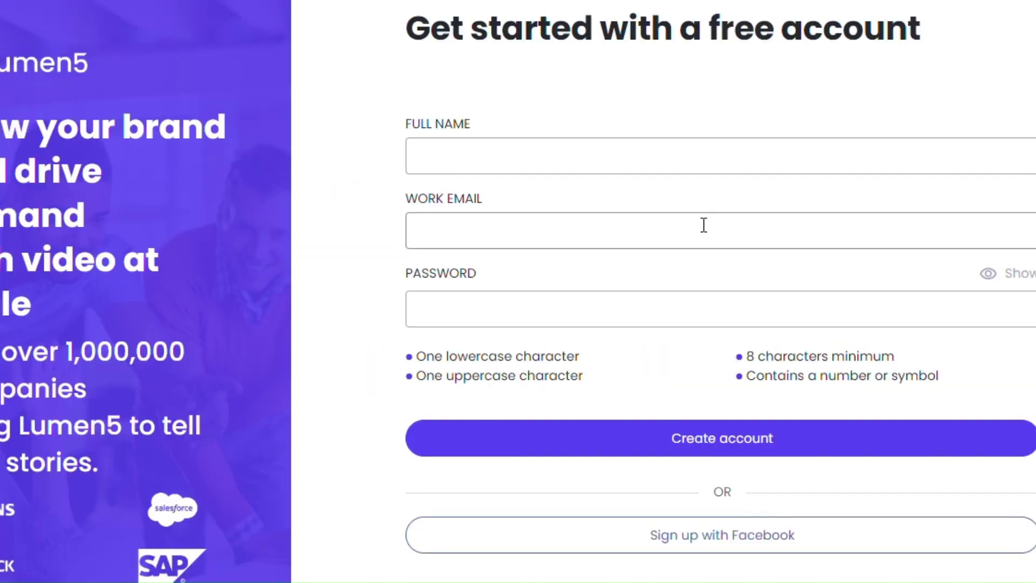
{"action": "scroll", "coordinate": [703, 224], "scroll_direction": "down", "scroll_amount": 1}
{"action": "scroll", "coordinate": [703, 224], "scroll_direction": "up", "scroll_amount": 1}
Step: Enter the full name, work email and password, correct the email to a Gmail address, and create the account
{"action": "left_click", "coordinate": [514, 160]}
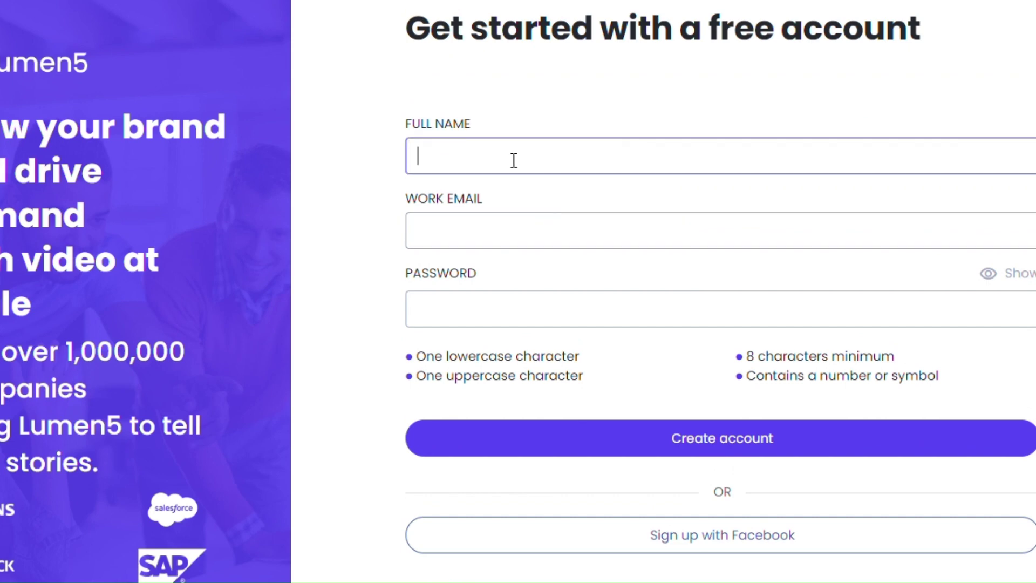
{"action": "type", "text": "Techs Review"}
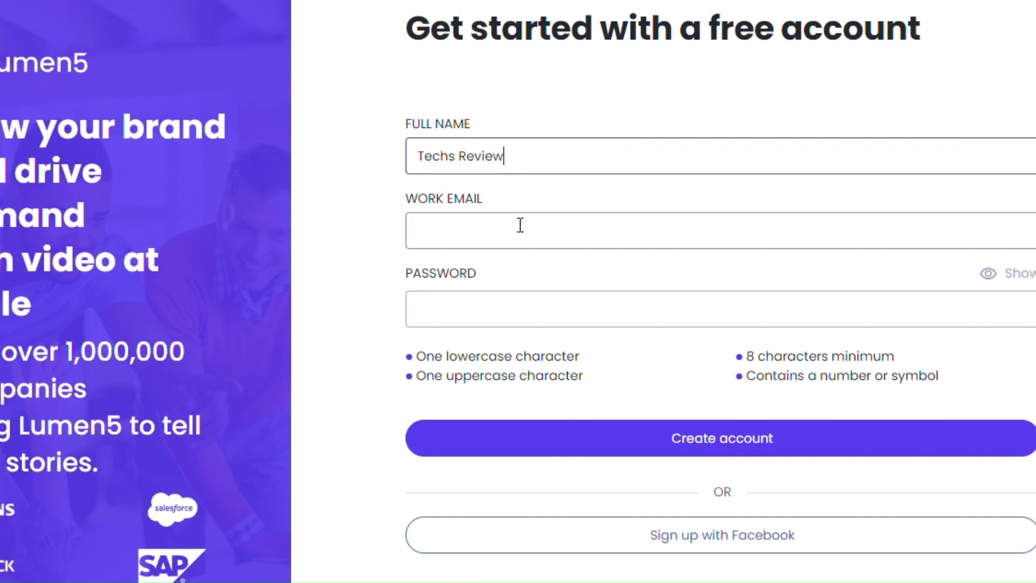
{"action": "left_click", "coordinate": [508, 220]}
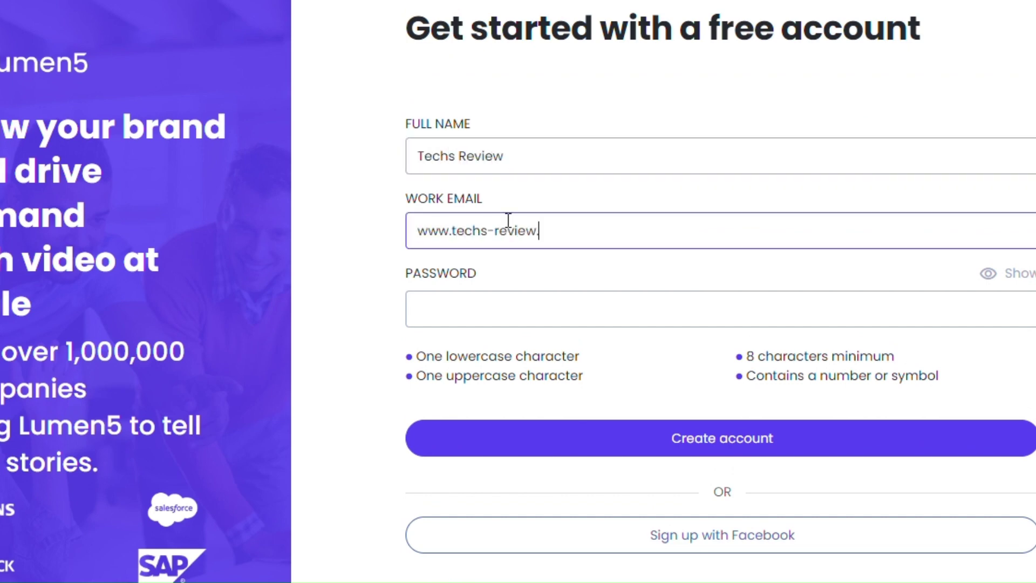
{"action": "key", "text": "Tab"}
{"action": "type", "text": "*************"}
{"action": "left_click", "coordinate": [712, 435]}
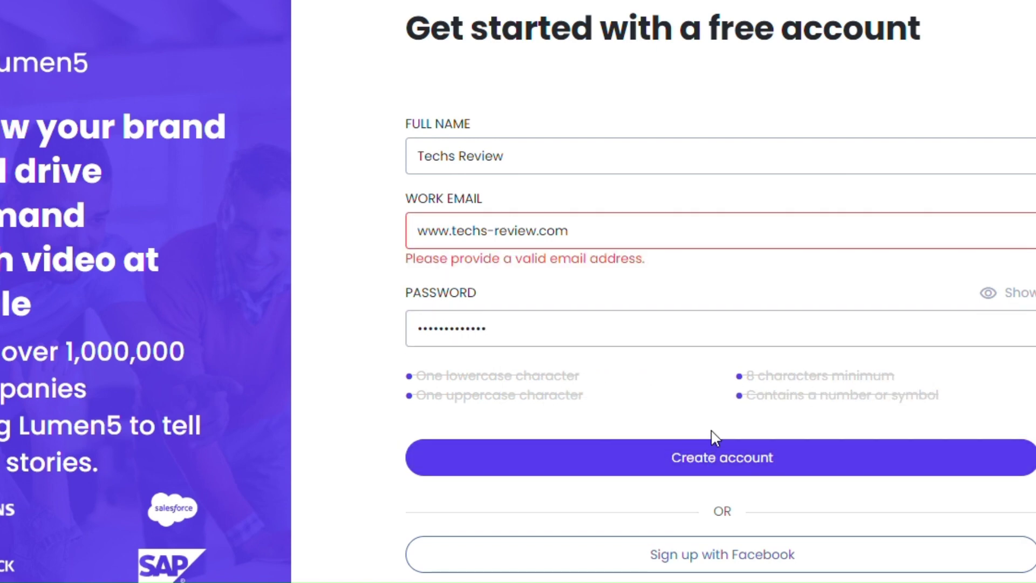
{"action": "type", "text": "@gmail"}
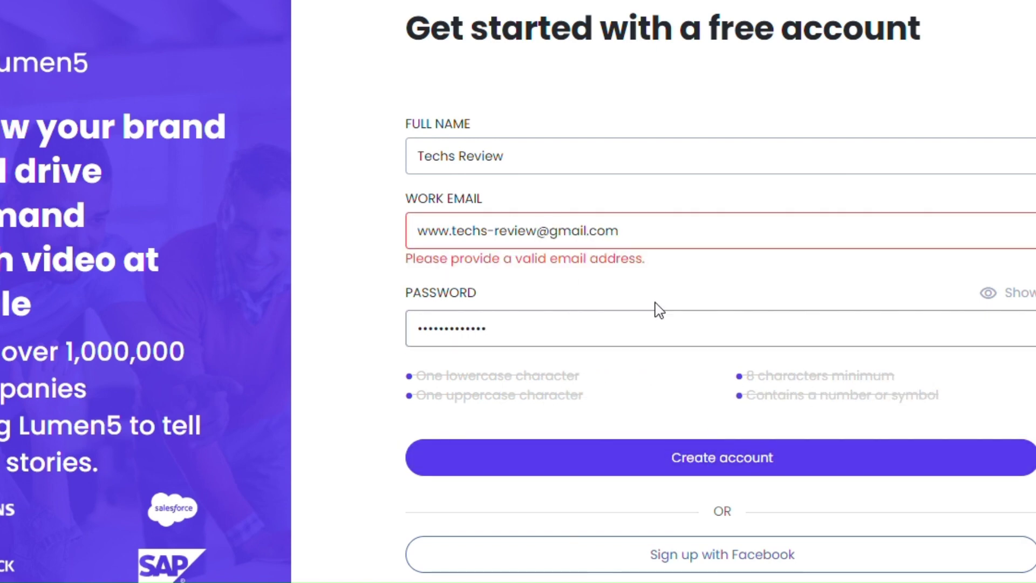
{"action": "left_click", "coordinate": [650, 468]}
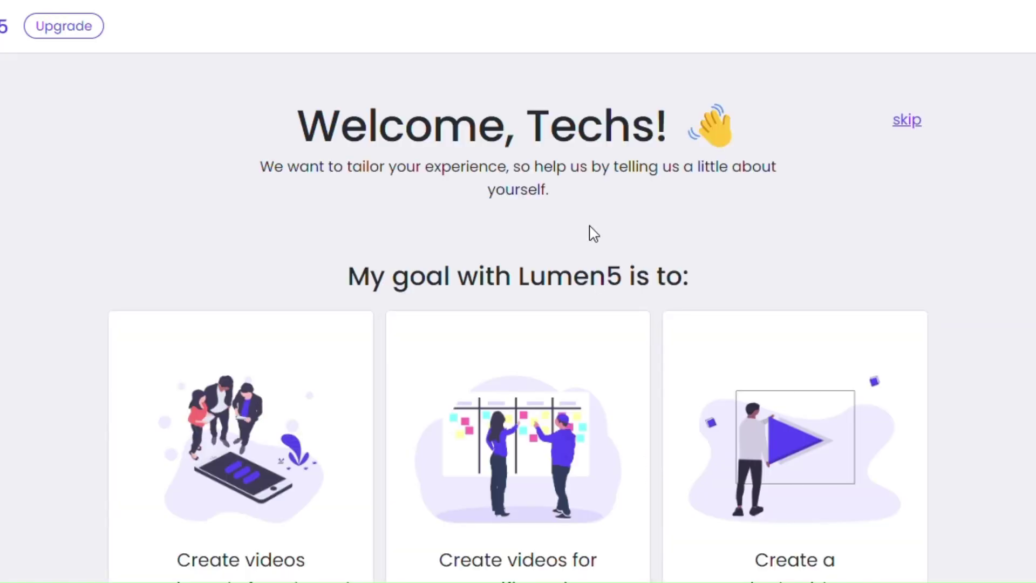
Step: Skip the welcome questions, dismiss the save-password prompt, and choose an AI Voiceover video
{"action": "left_click", "coordinate": [906, 127]}
{"action": "left_click", "coordinate": [989, 23]}
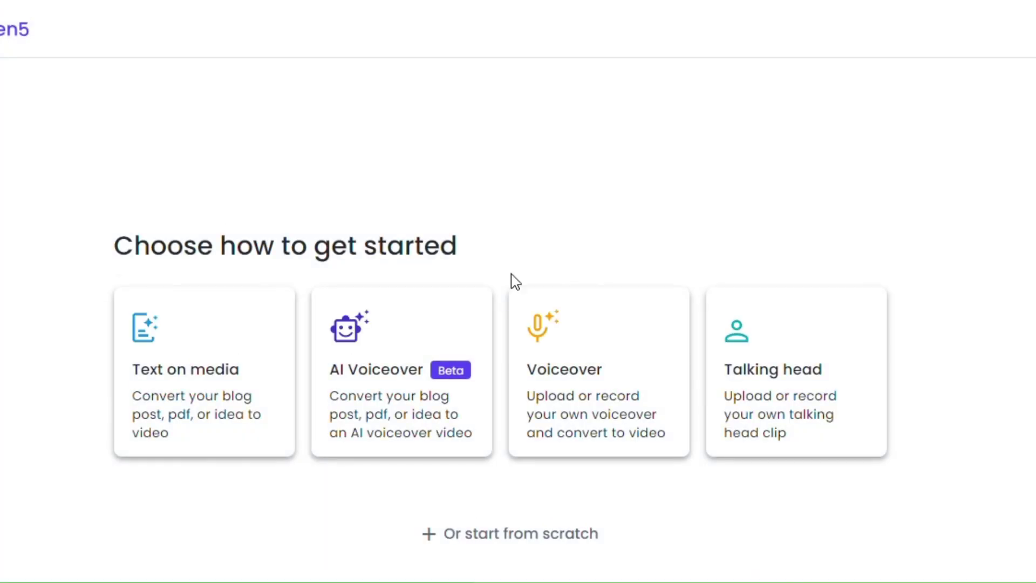
{"action": "left_click", "coordinate": [399, 372]}
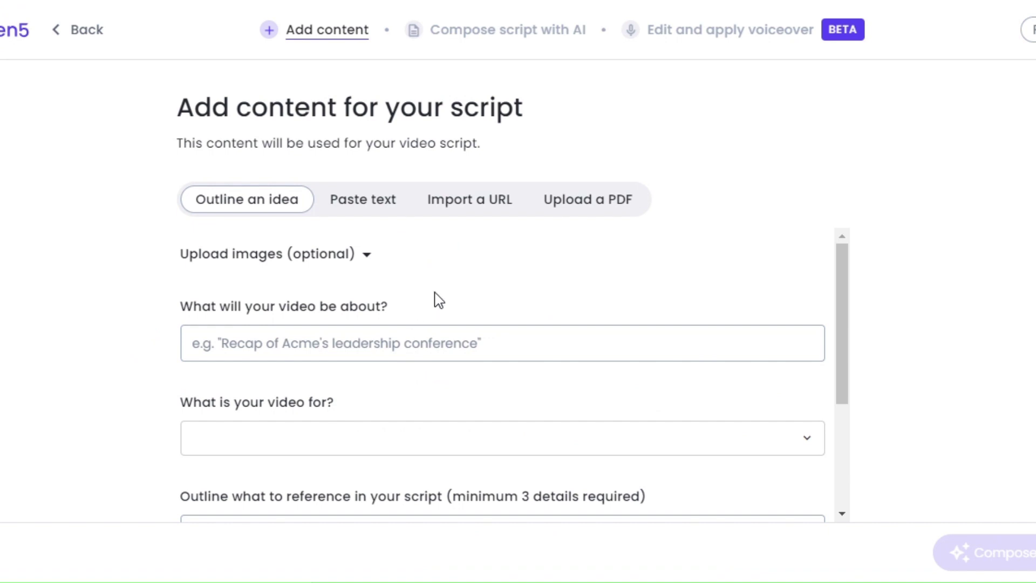
Step: Paste the copied affiliate-marketing summary as text and compose the video script
{"action": "left_click", "coordinate": [351, 209]}
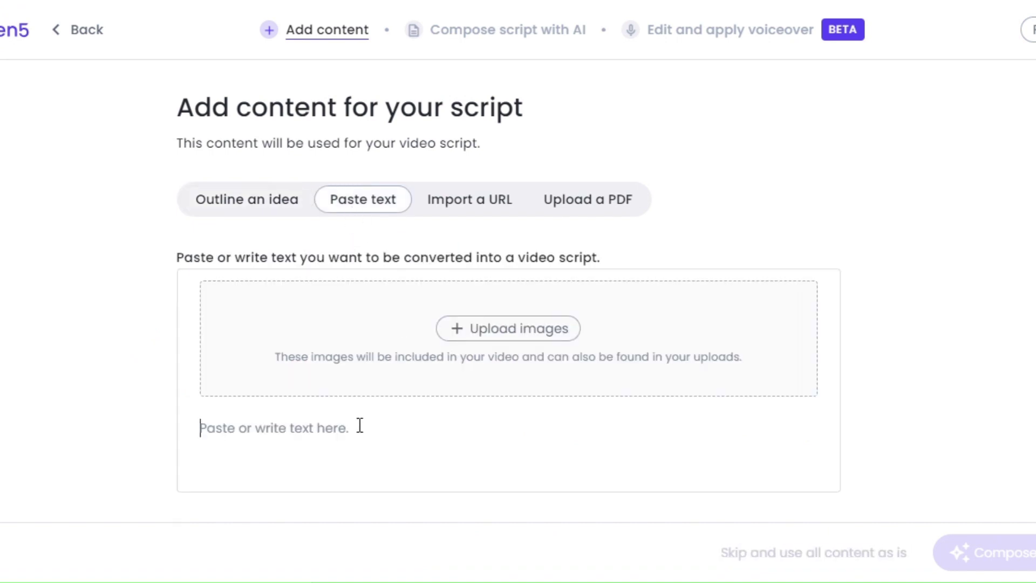
{"action": "key", "text": "ctrl+v"}
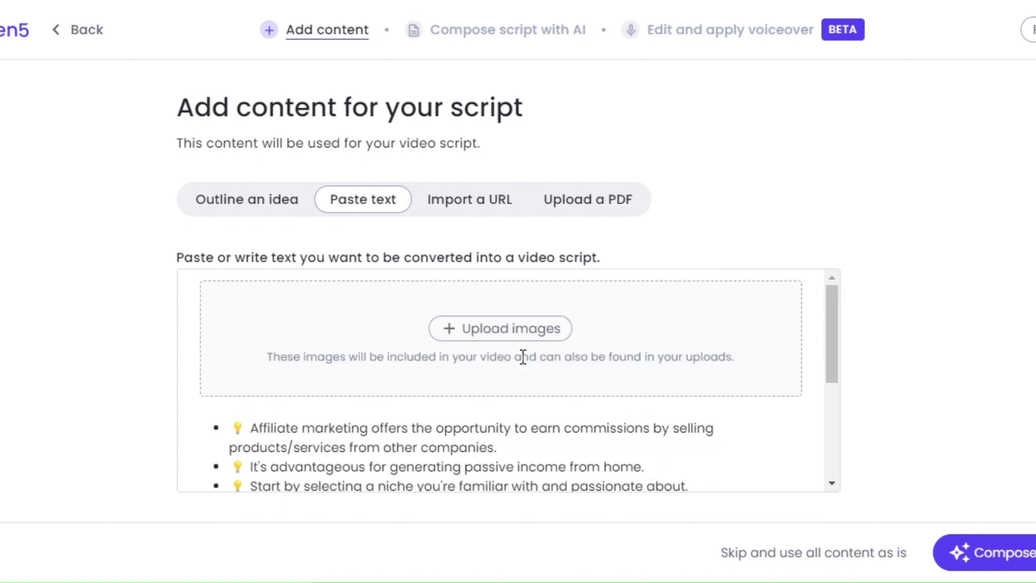
{"action": "scroll", "coordinate": [523, 356], "scroll_direction": "down", "scroll_amount": 5}
{"action": "left_click", "coordinate": [987, 552]}
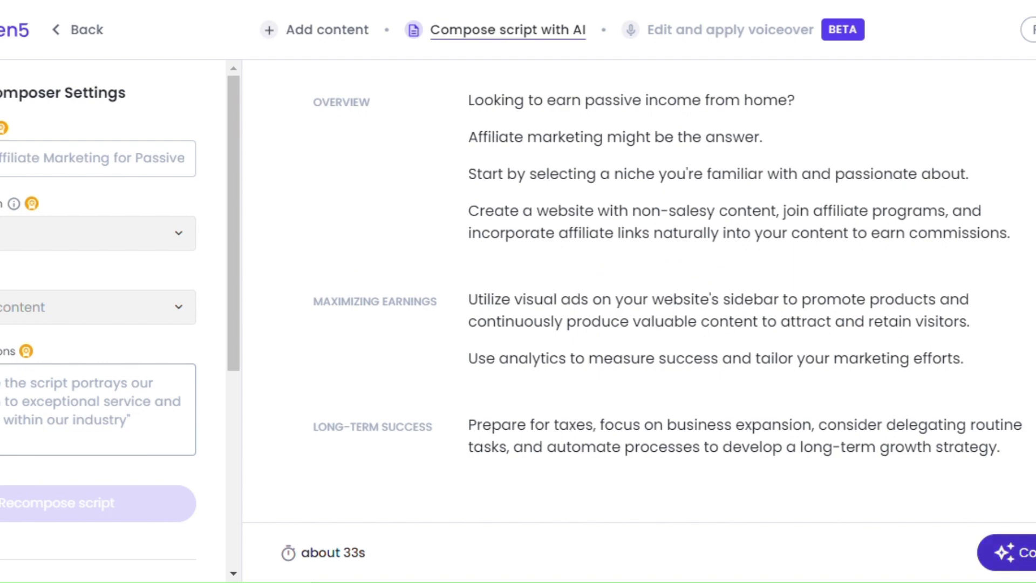
Step: Apply the voiceover, split off the taxes sentence, add 'Thank you for watching', and convert to video
{"action": "left_click", "coordinate": [1005, 551]}
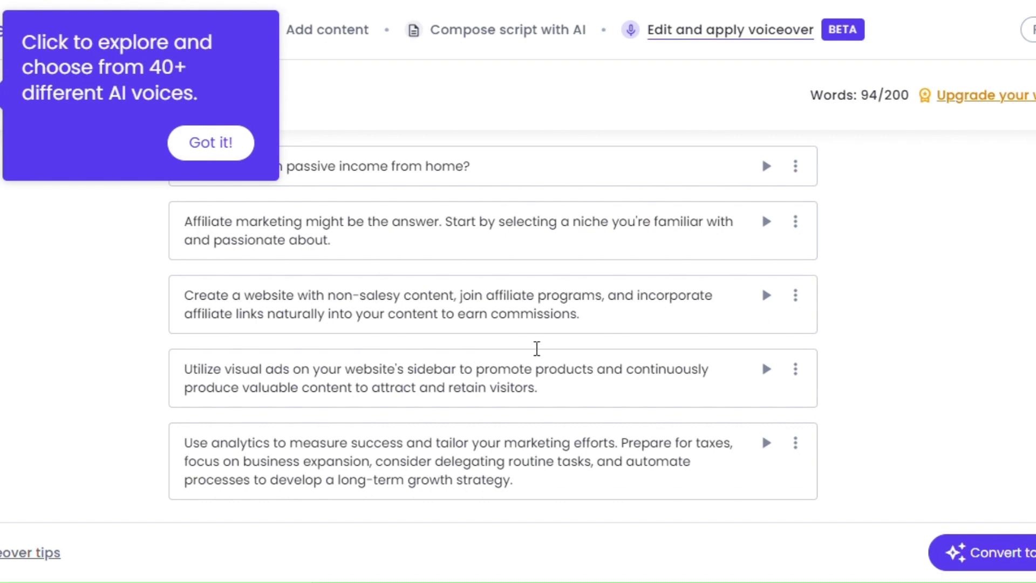
{"action": "left_click", "coordinate": [209, 142]}
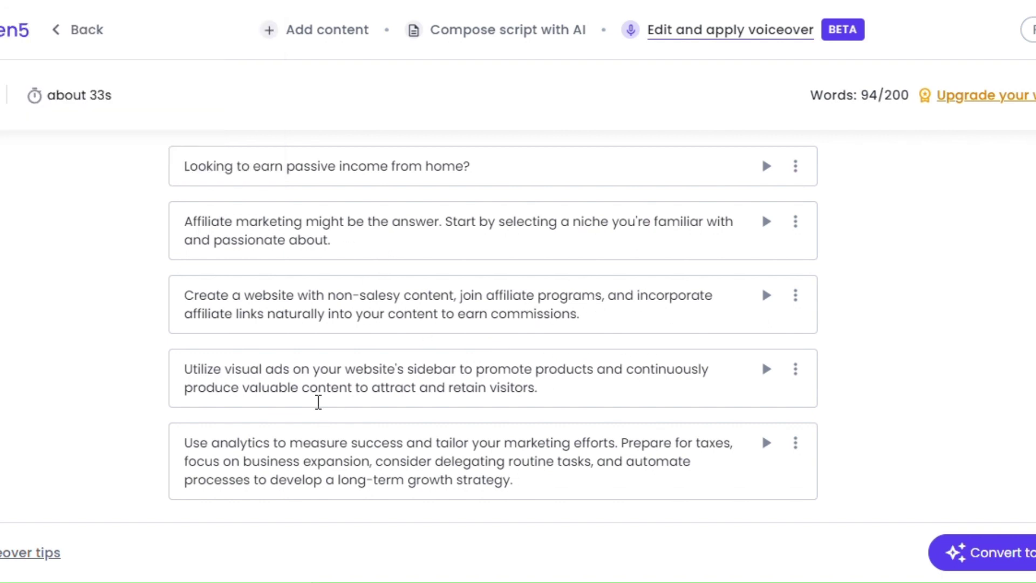
{"action": "left_click", "coordinate": [620, 440]}
{"action": "key", "text": "Return"}
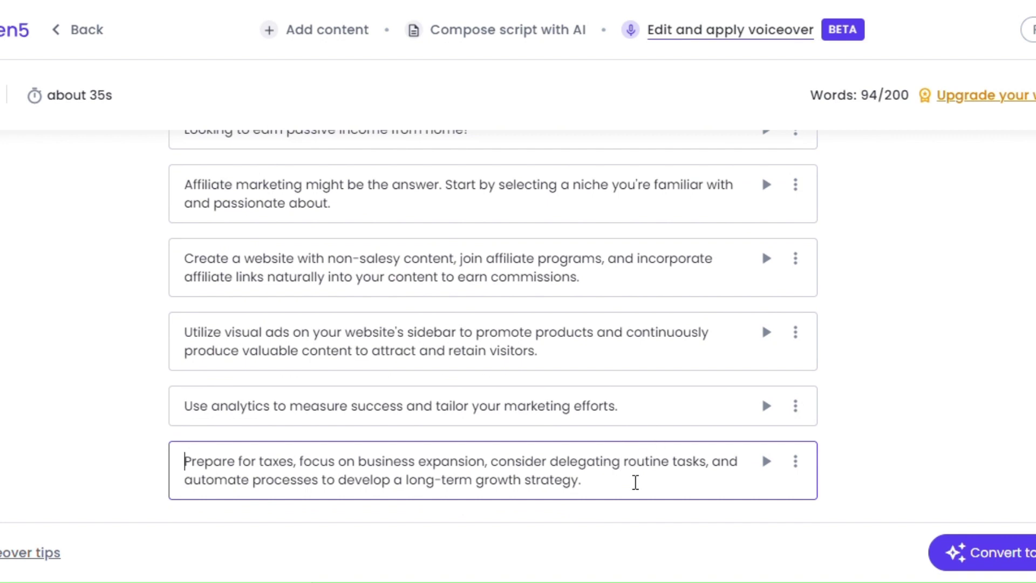
{"action": "left_click", "coordinate": [635, 483]}
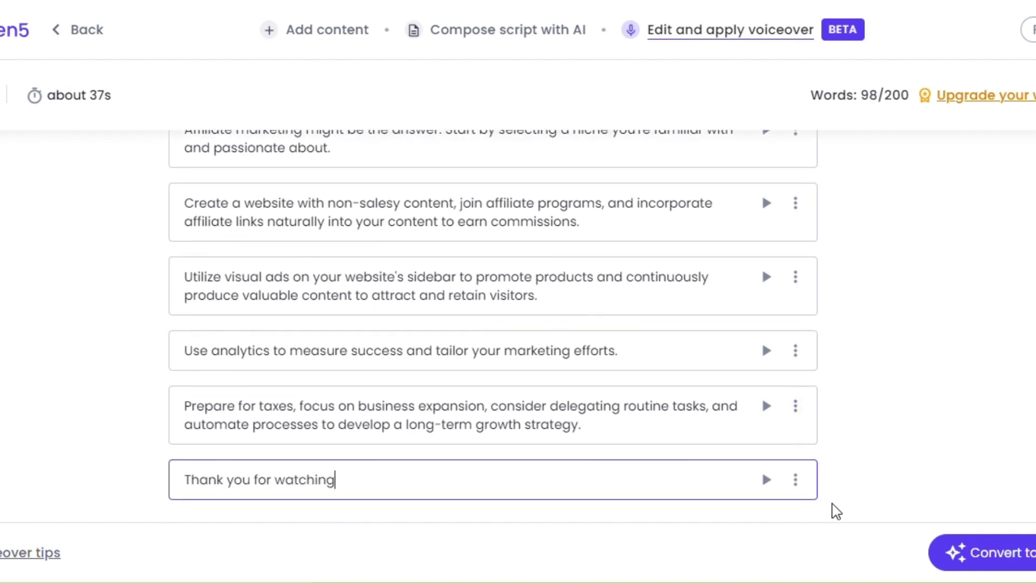
{"action": "left_click", "coordinate": [1010, 559]}
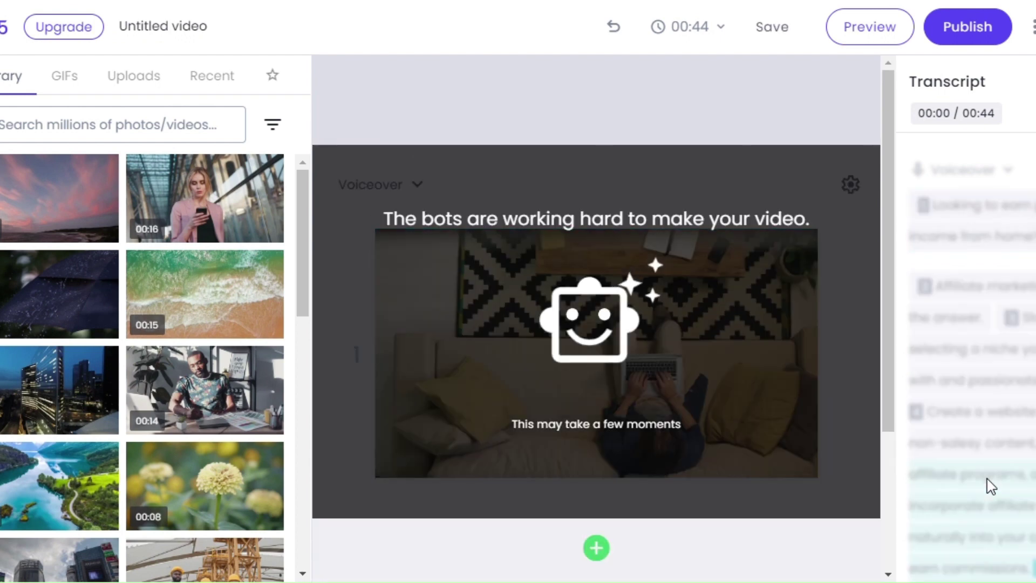
Step: Check the website-paragraph scene, scroll back to scene 1, and publish the 44-second video
{"action": "left_click", "coordinate": [991, 486]}
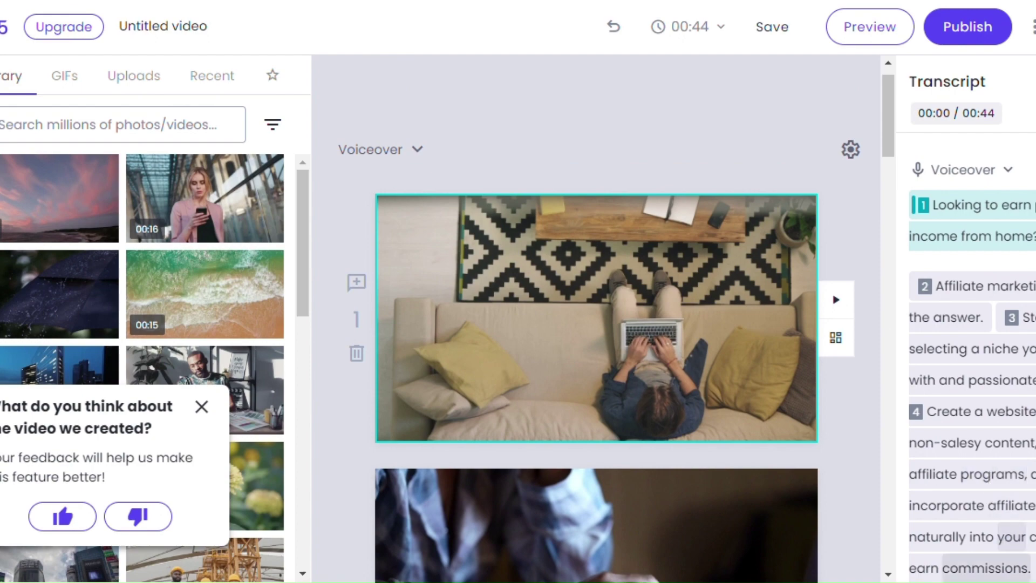
{"action": "scroll", "coordinate": [594, 278], "scroll_direction": "down", "scroll_amount": 10}
{"action": "scroll", "coordinate": [594, 278], "scroll_direction": "down", "scroll_amount": 10}
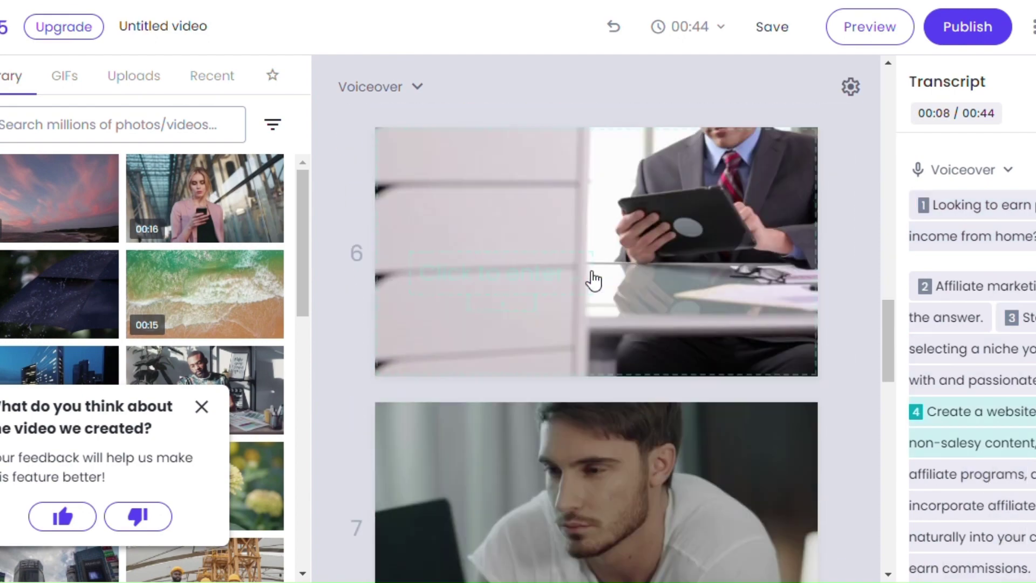
{"action": "scroll", "coordinate": [593, 278], "scroll_direction": "up", "scroll_amount": 12}
{"action": "scroll", "coordinate": [593, 278], "scroll_direction": "up", "scroll_amount": 5}
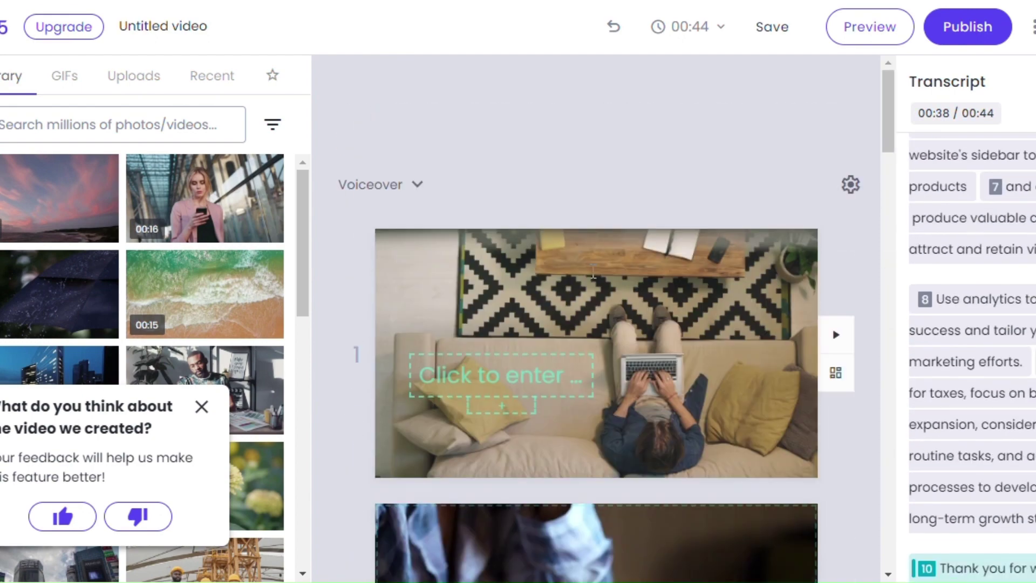
{"action": "left_click", "coordinate": [964, 42]}
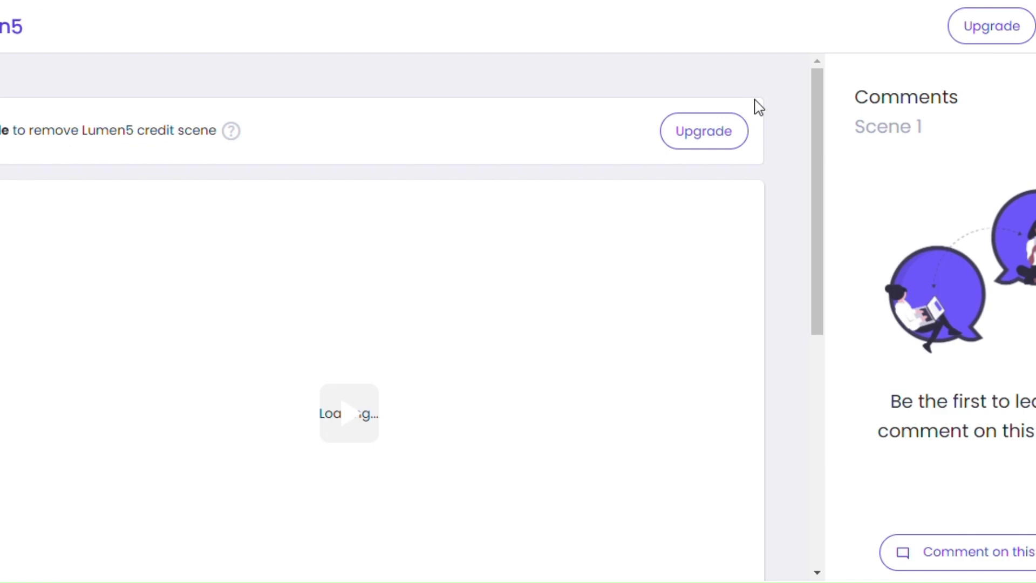
Step: Once the preview loads, play the downloaded Untitled_video (2).mp4 from Chrome's downloads list
{"action": "scroll", "coordinate": [799, 141], "scroll_direction": "down", "scroll_amount": 3}
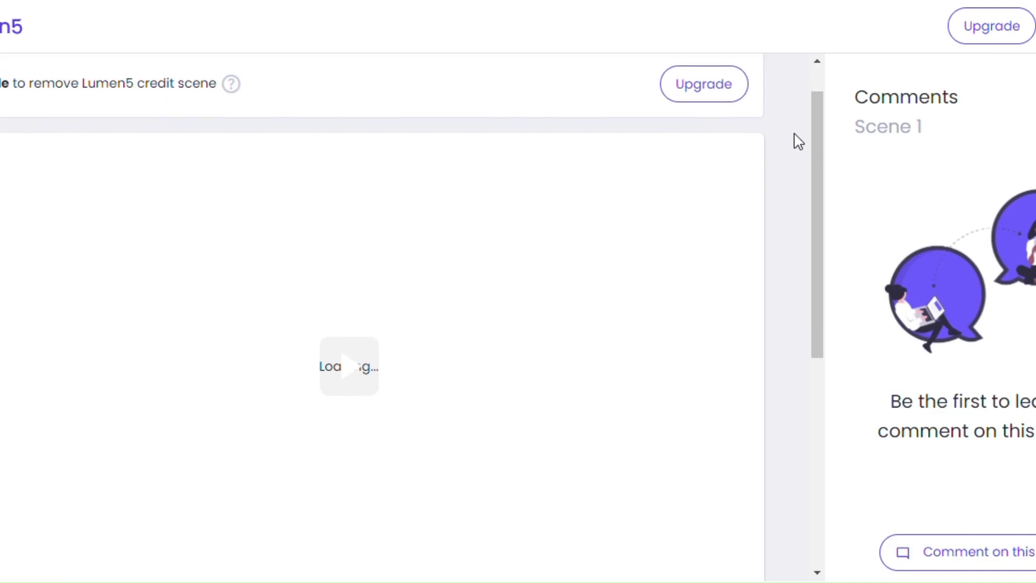
{"action": "scroll", "coordinate": [799, 141], "scroll_direction": "up", "scroll_amount": 3}
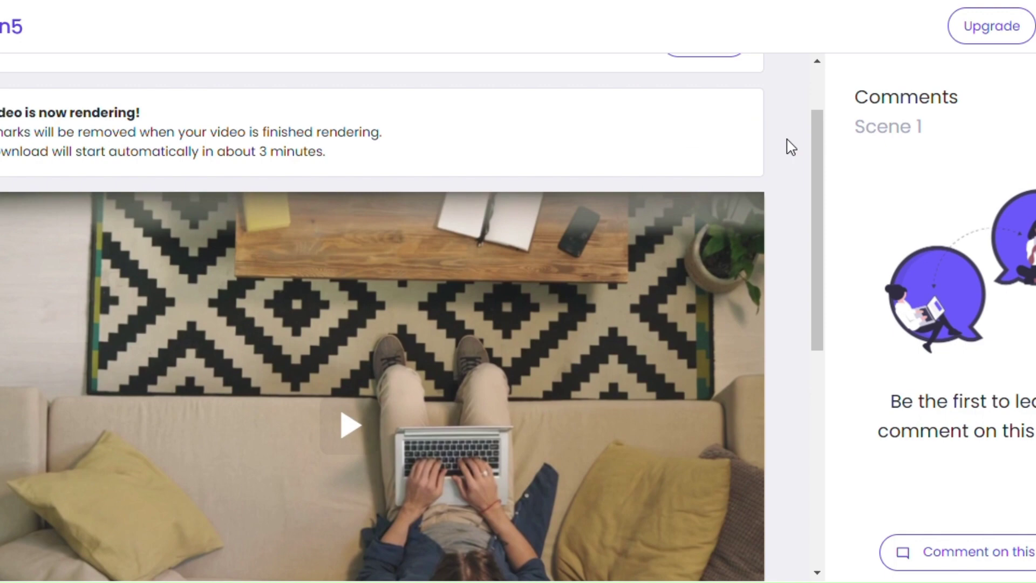
{"action": "scroll", "coordinate": [791, 147], "scroll_direction": "up", "scroll_amount": 2}
{"action": "scroll", "coordinate": [791, 147], "scroll_direction": "down", "scroll_amount": 3}
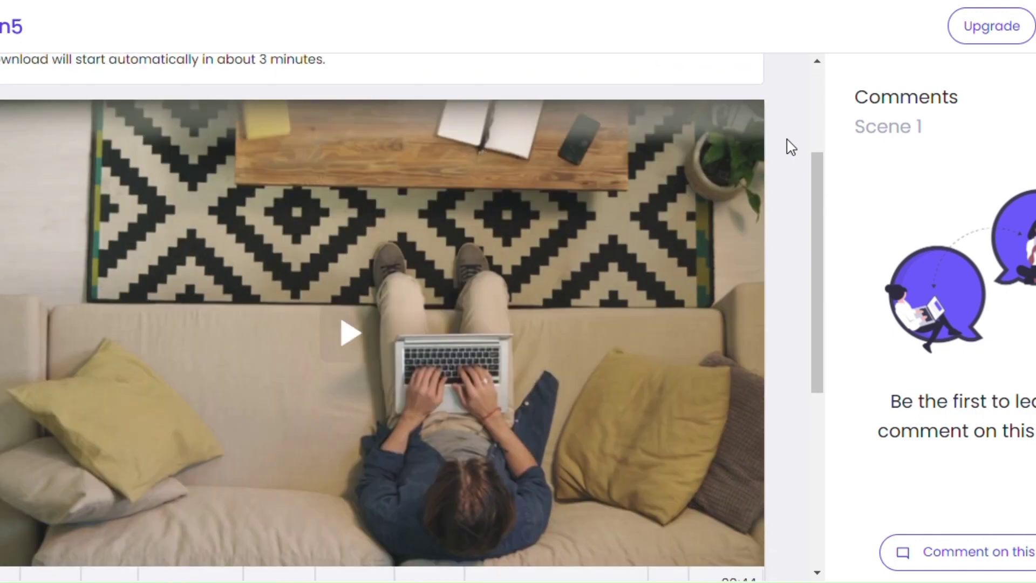
{"action": "scroll", "coordinate": [463, 145], "scroll_direction": "up", "scroll_amount": 1}
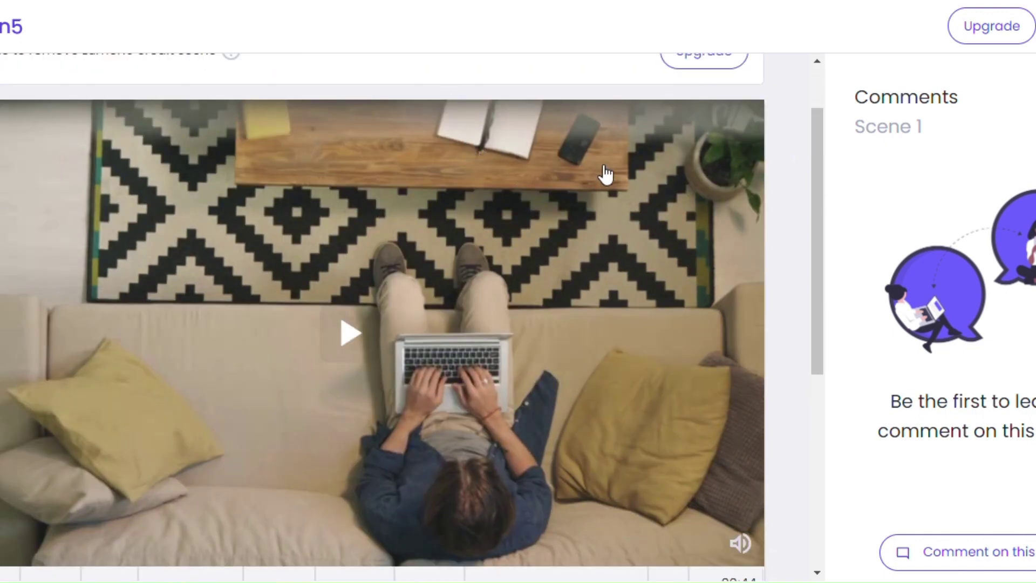
{"action": "scroll", "coordinate": [640, 181], "scroll_direction": "up", "scroll_amount": 2}
{"action": "left_click", "coordinate": [966, 3]}
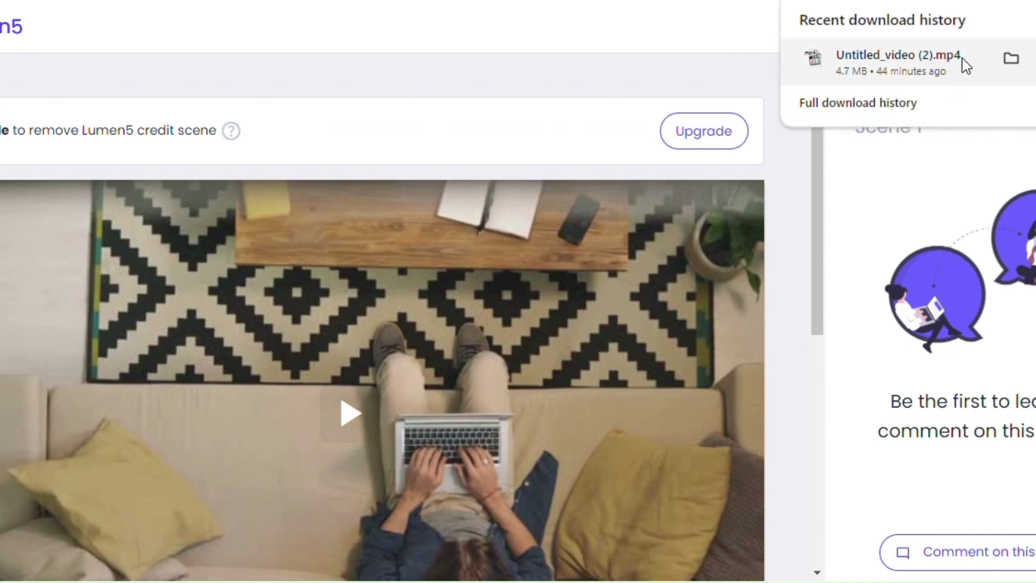
{"action": "left_click", "coordinate": [801, 69]}
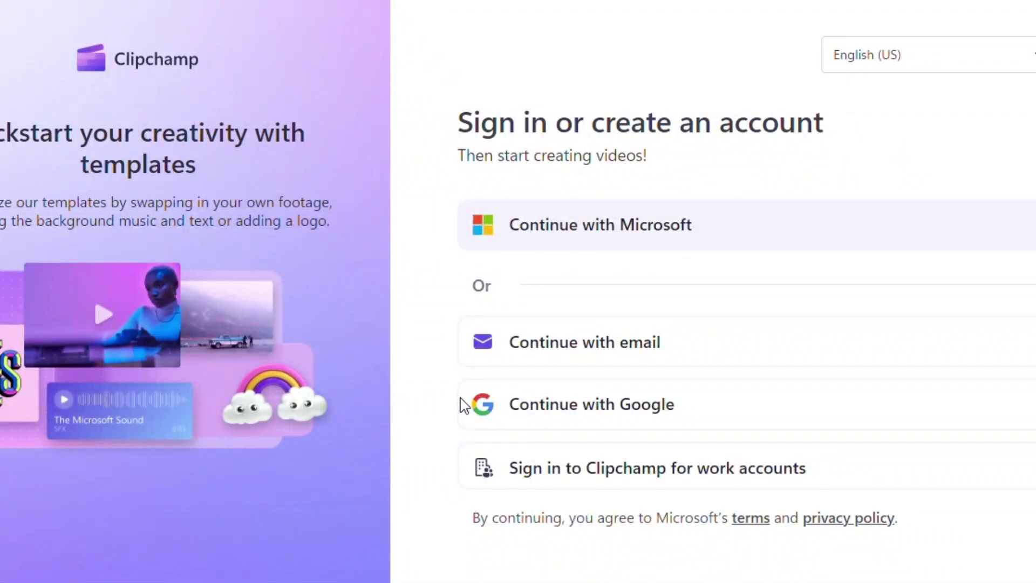
Step: Sign in to Clipchamp with Google, picking the existing account and confirming
{"action": "left_click", "coordinate": [552, 425]}
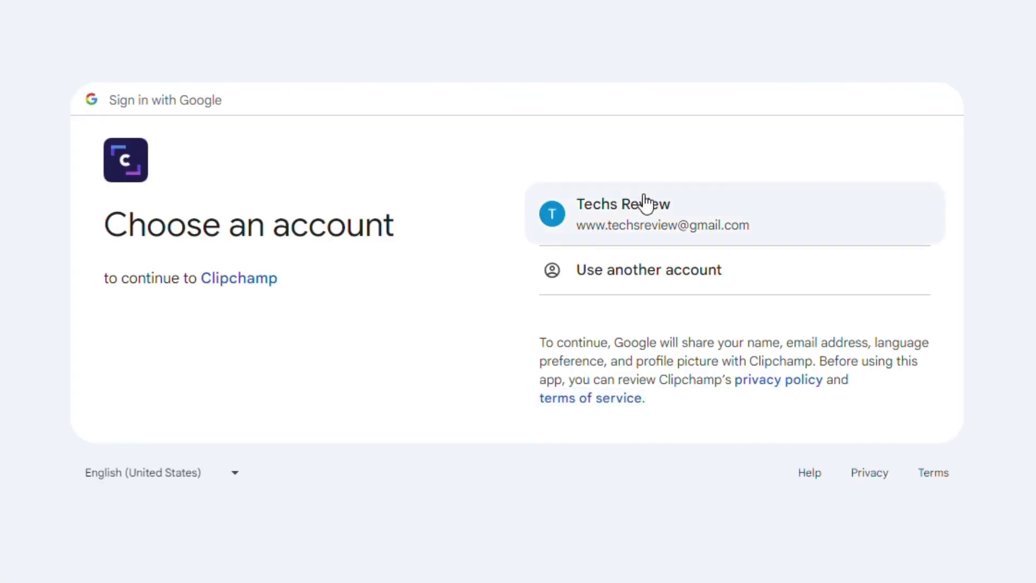
{"action": "left_click", "coordinate": [645, 203]}
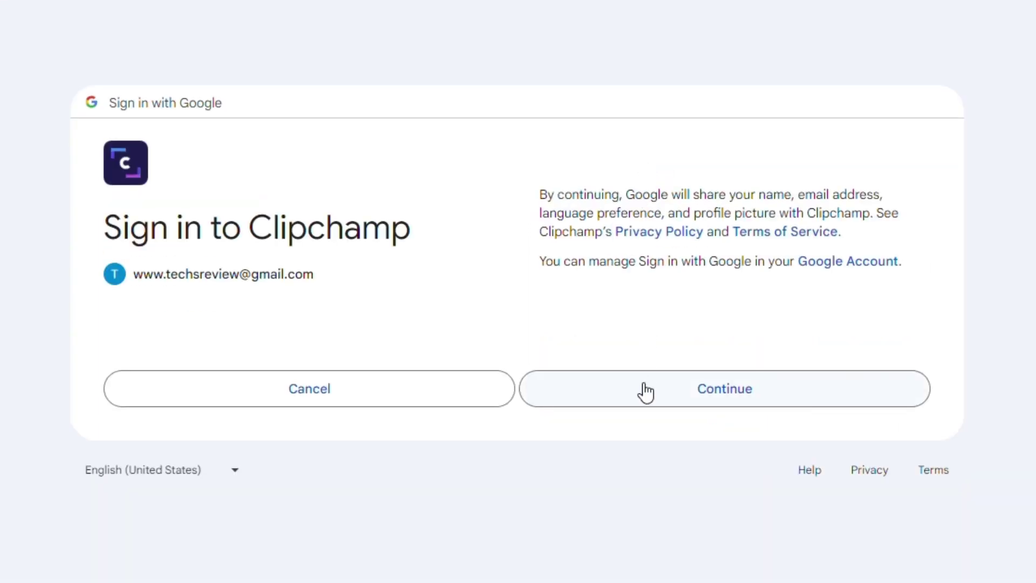
{"action": "left_click", "coordinate": [646, 391]}
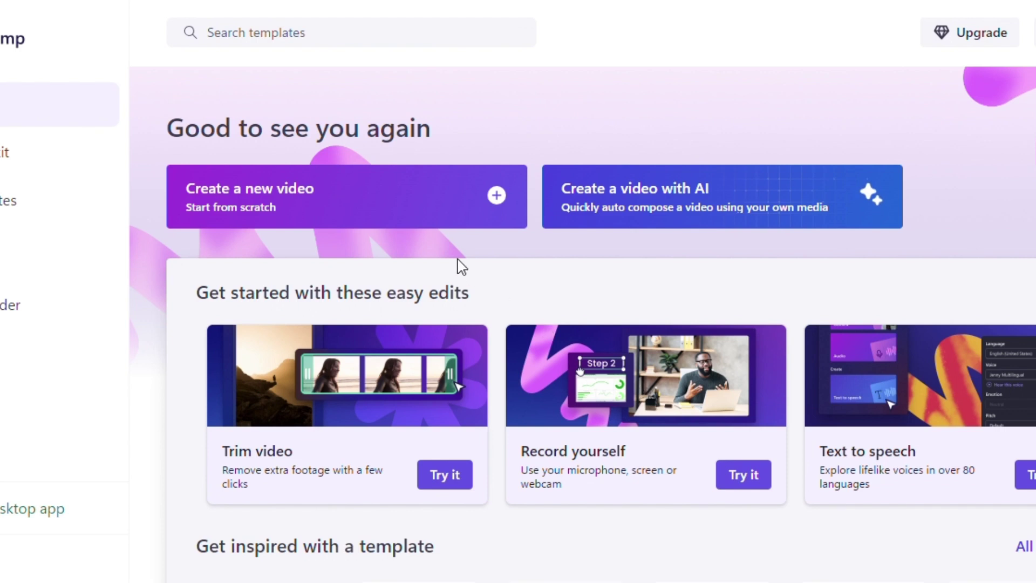
Step: Create a new Clipchamp video and import the Affiliate Marketing MP4 from its Downloads subfolder
{"action": "left_click", "coordinate": [497, 196]}
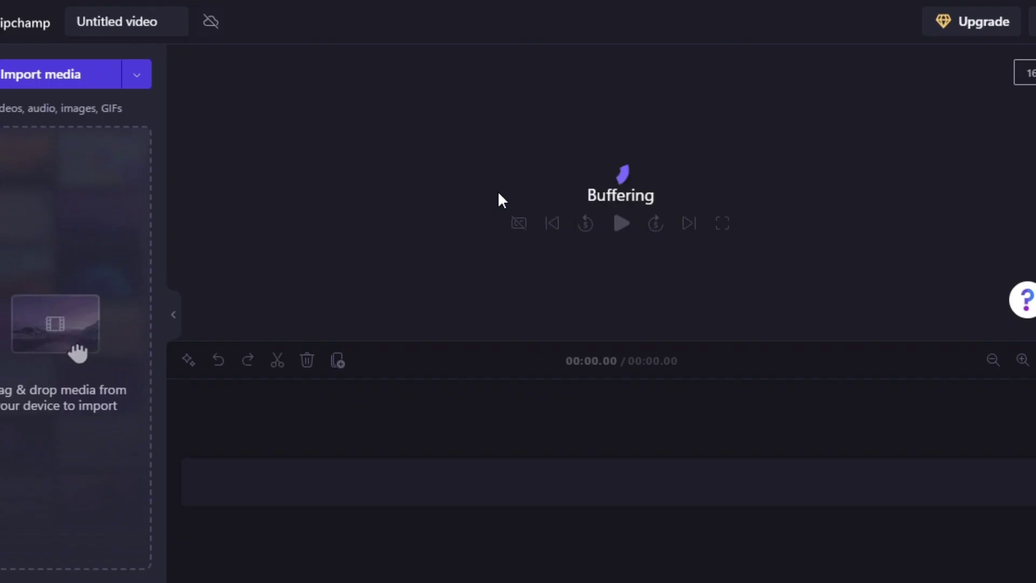
{"action": "left_click", "coordinate": [78, 79]}
{"action": "left_click", "coordinate": [56, 214]}
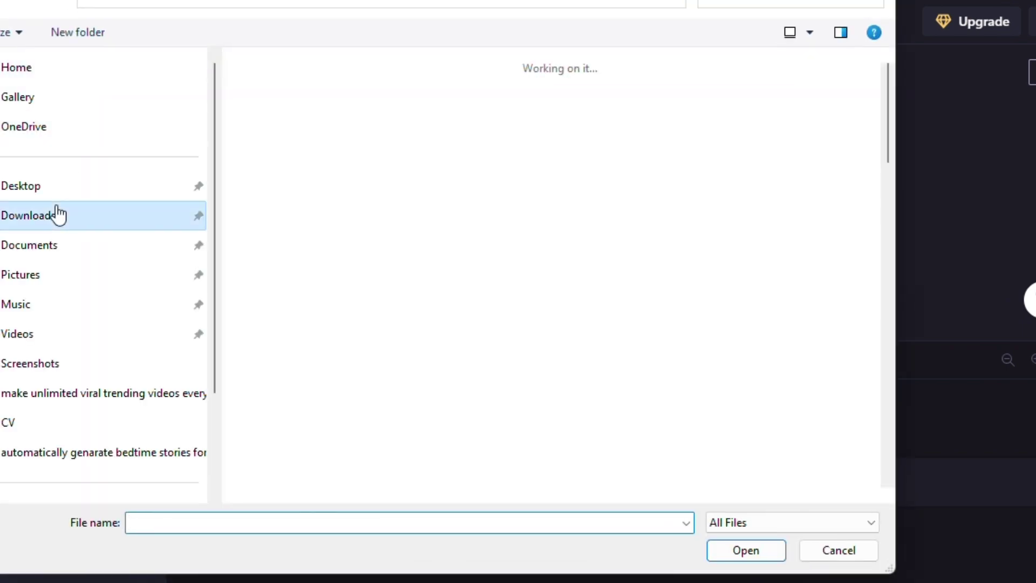
{"action": "double_click", "coordinate": [367, 113]}
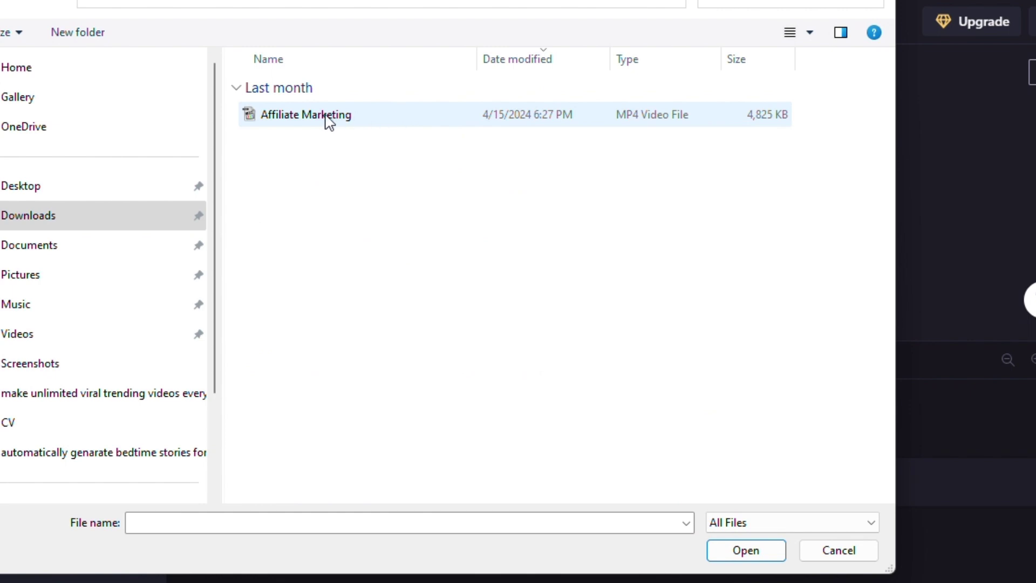
{"action": "double_click", "coordinate": [326, 116]}
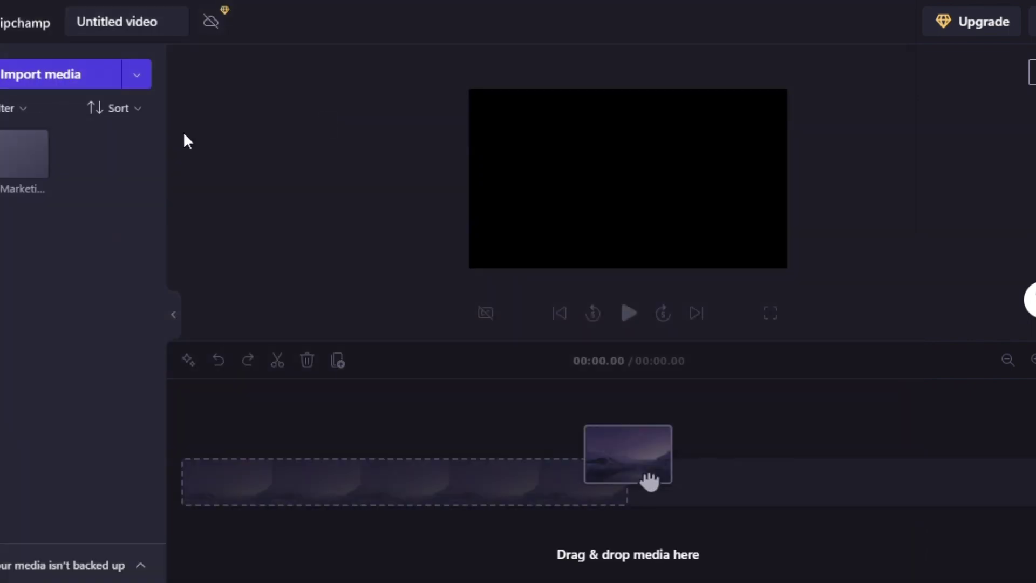
{"action": "mouse_move", "coordinate": [11, 157]}
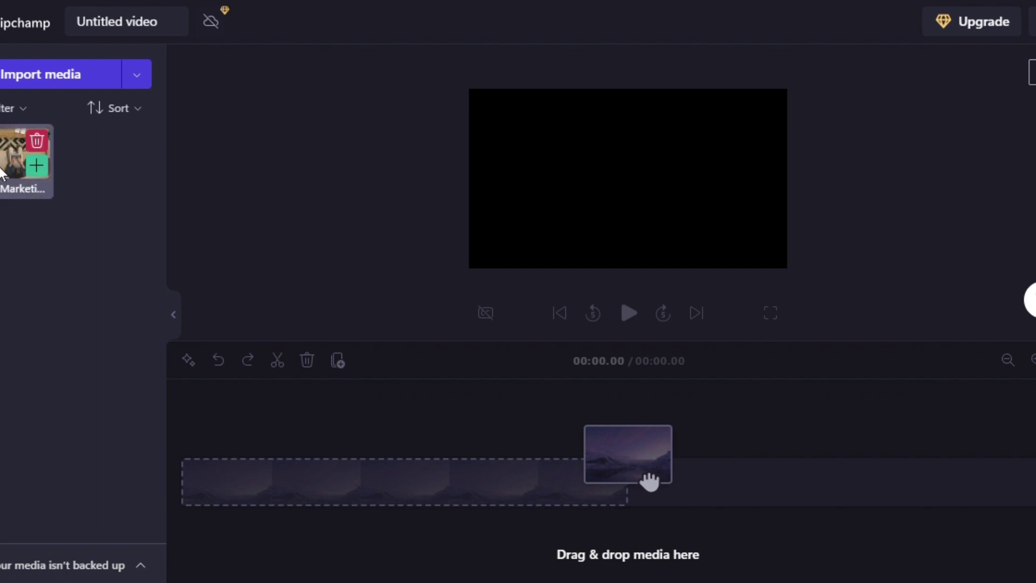
Step: Place the Affiliate Marketing clip on the timeline and trim its end back to 00:41.13
{"action": "left_click_drag", "start_coordinate": [153, 344], "coordinate": [215, 488]}
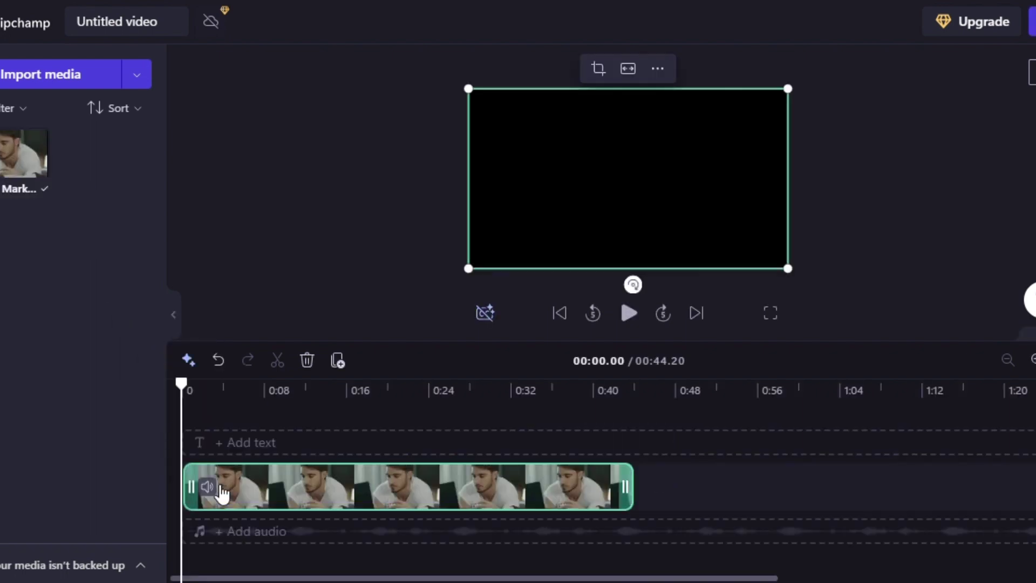
{"action": "left_click", "coordinate": [599, 394]}
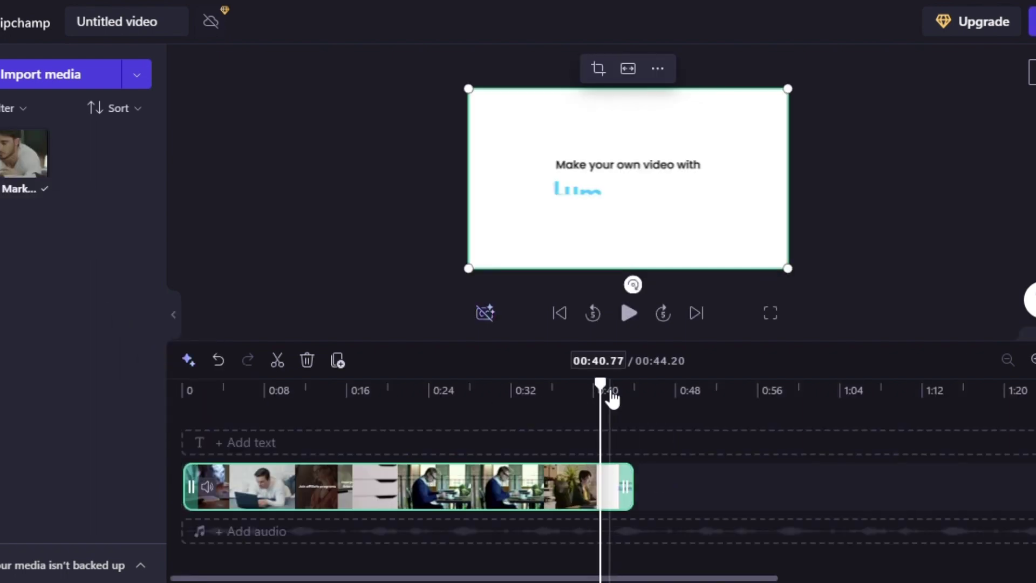
{"action": "left_click", "coordinate": [591, 389]}
{"action": "left_click", "coordinate": [501, 316]}
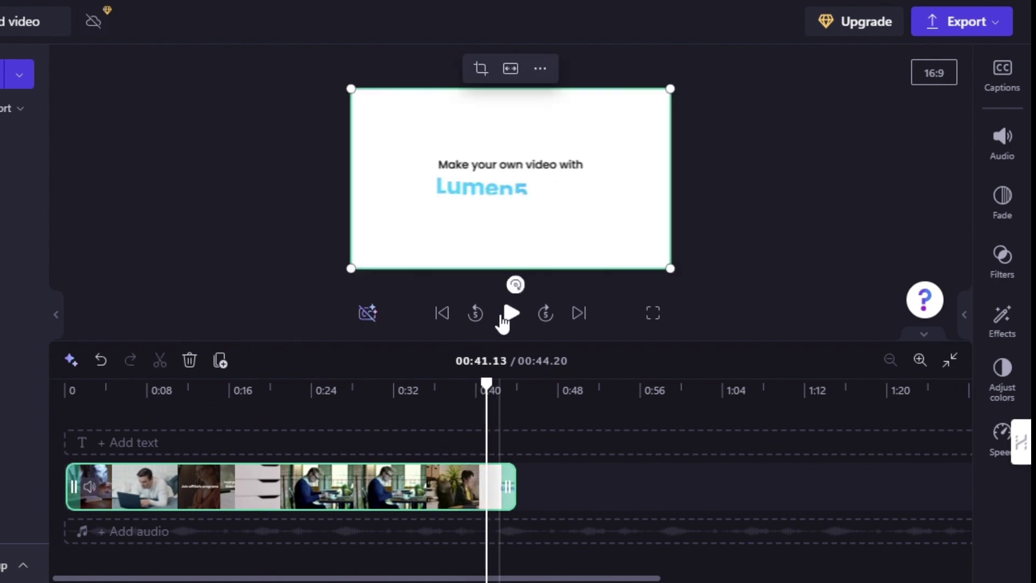
{"action": "left_click_drag", "start_coordinate": [509, 487], "coordinate": [479, 475]}
{"action": "left_click", "coordinate": [460, 387]}
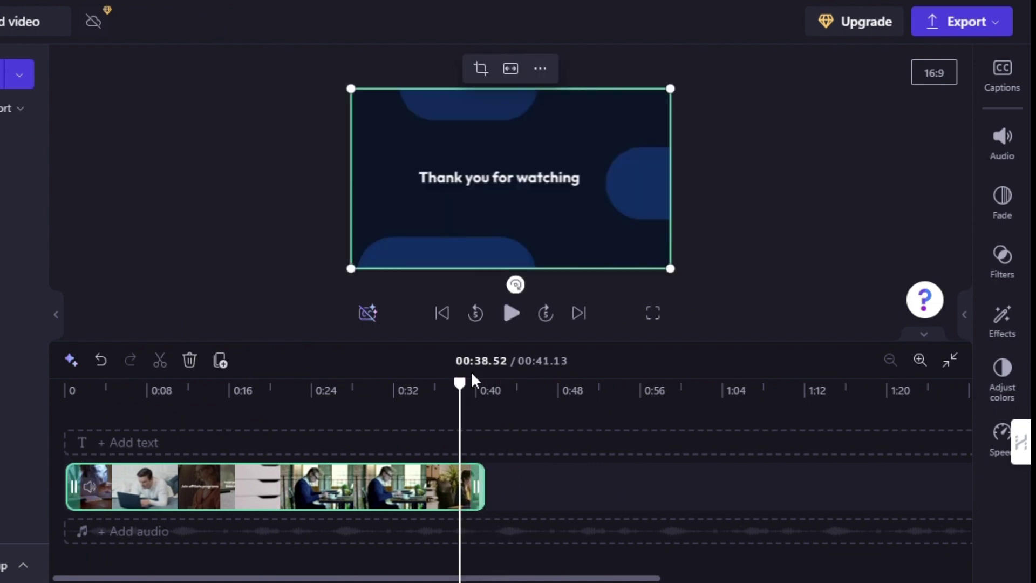
{"action": "left_click", "coordinate": [510, 314]}
Step: Trim the clip further to end at 00:40.32, recheck the ending, and export at 1080p
{"action": "left_click_drag", "start_coordinate": [482, 487], "coordinate": [473, 487]}
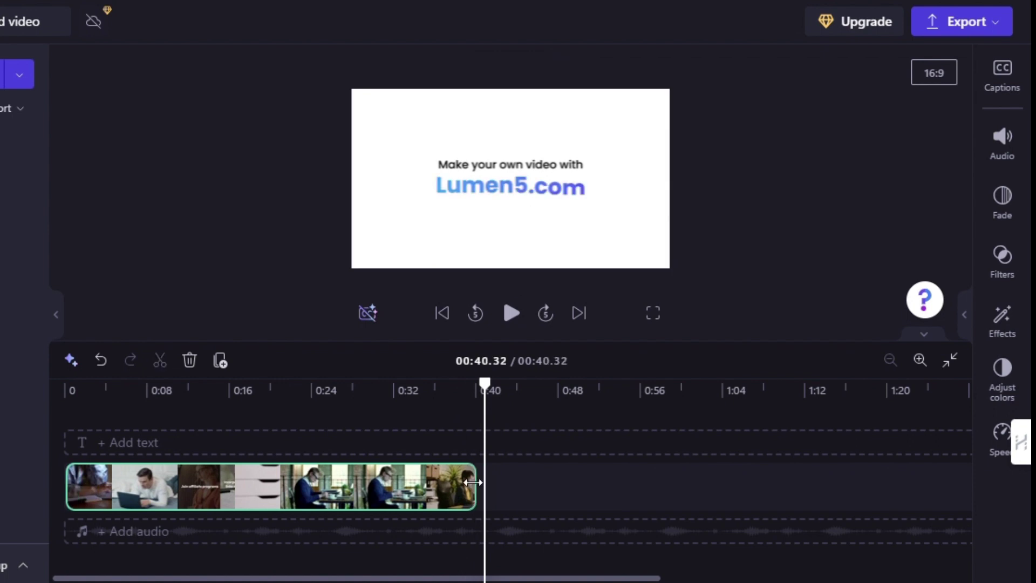
{"action": "left_click", "coordinate": [456, 389]}
{"action": "left_click", "coordinate": [510, 314]}
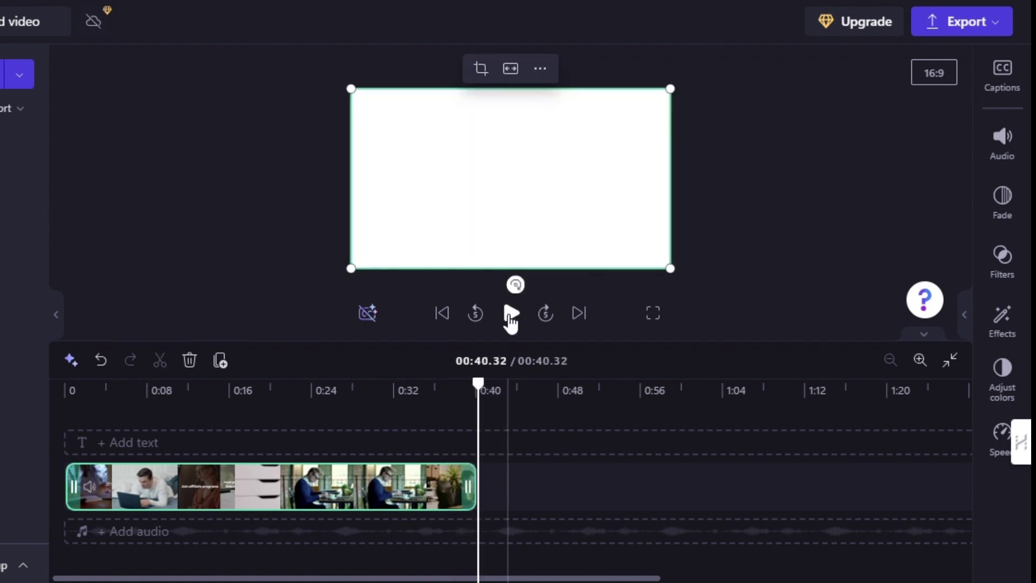
{"action": "left_click", "coordinate": [993, 24]}
{"action": "left_click", "coordinate": [817, 199]}
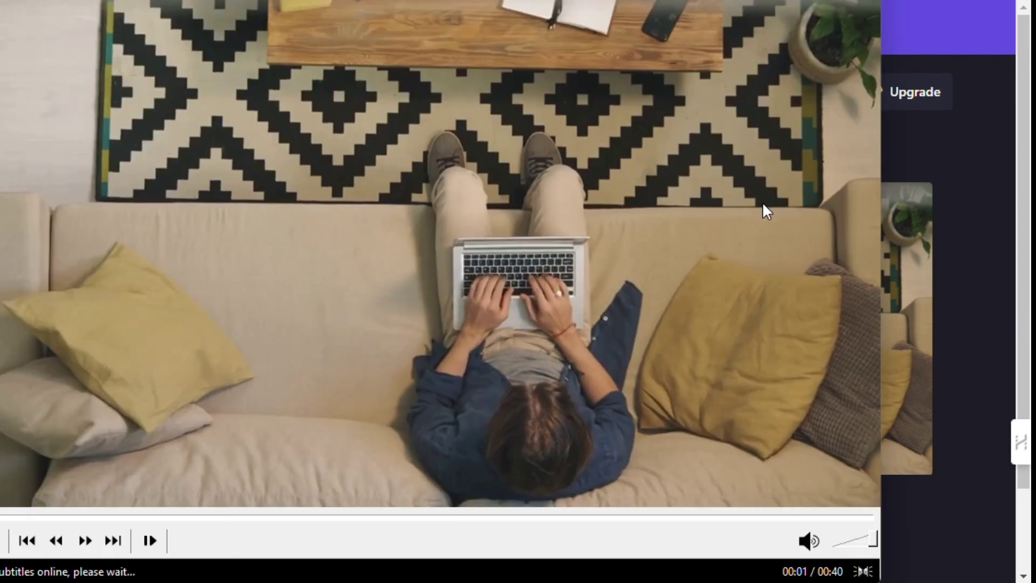
Step: Skip to the end of the exported 40-second video to confirm the end credit is gone
{"action": "left_click", "coordinate": [817, 515]}
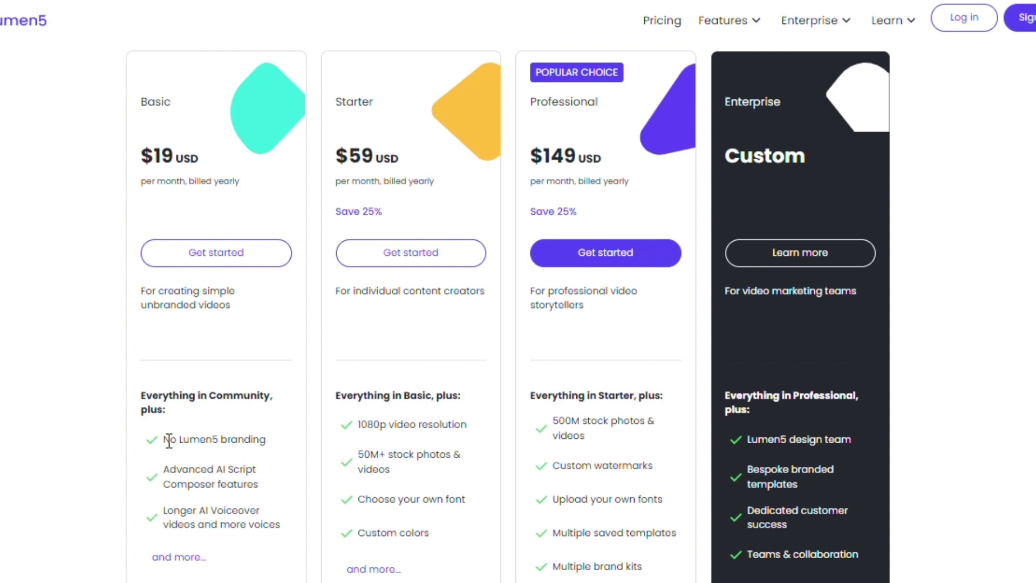
{"action": "left_click_drag", "start_coordinate": [165, 441], "coordinate": [263, 441]}
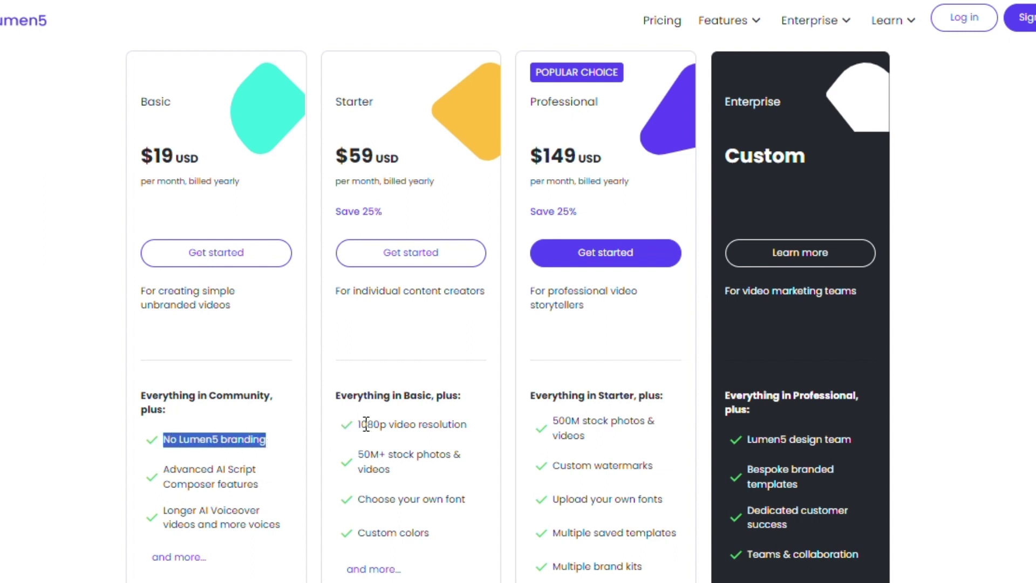
{"action": "left_click_drag", "start_coordinate": [361, 424], "coordinate": [474, 425]}
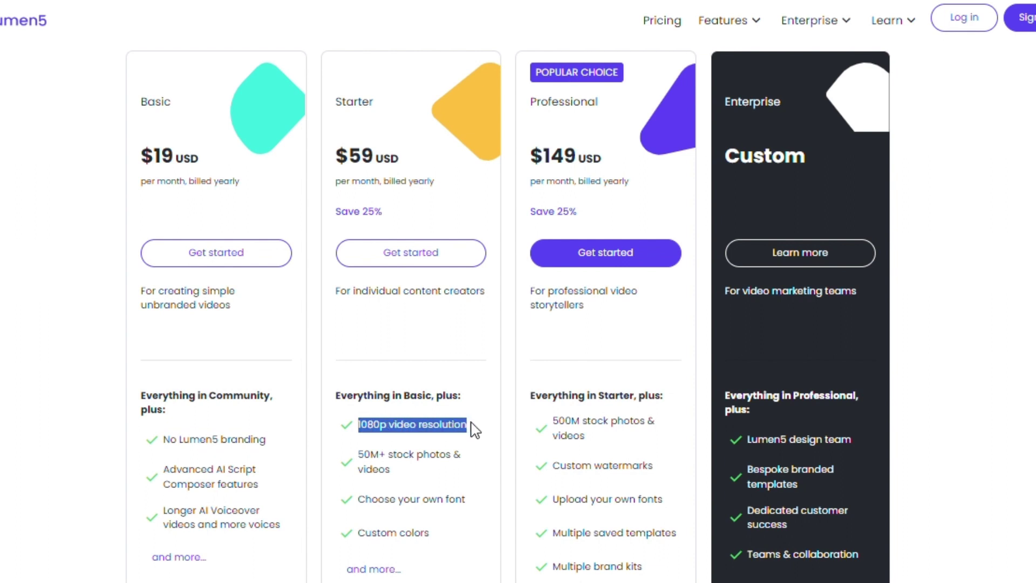
{"action": "left_click_drag", "start_coordinate": [359, 454], "coordinate": [392, 471]}
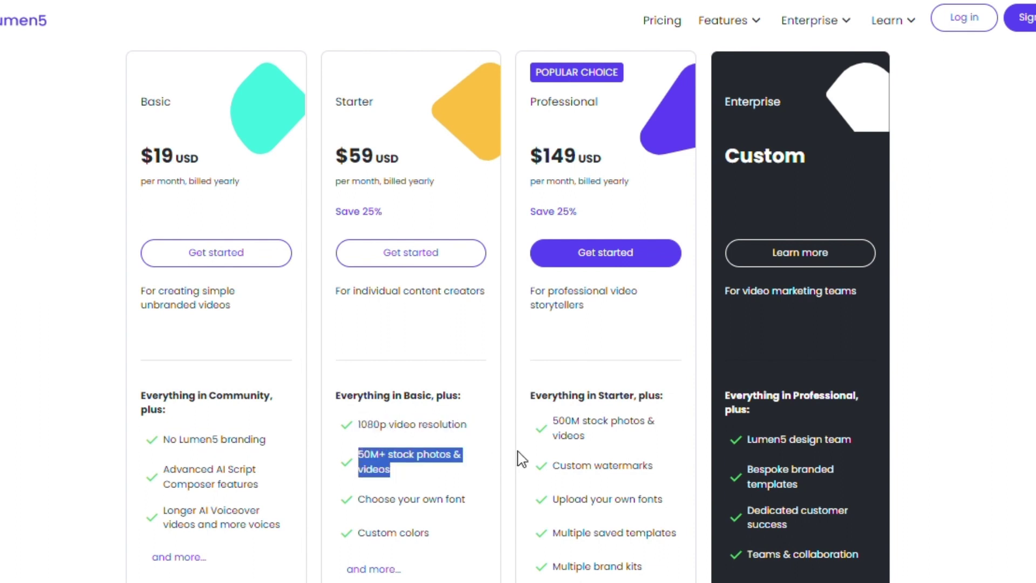
{"action": "left_click_drag", "start_coordinate": [532, 151], "coordinate": [605, 158]}
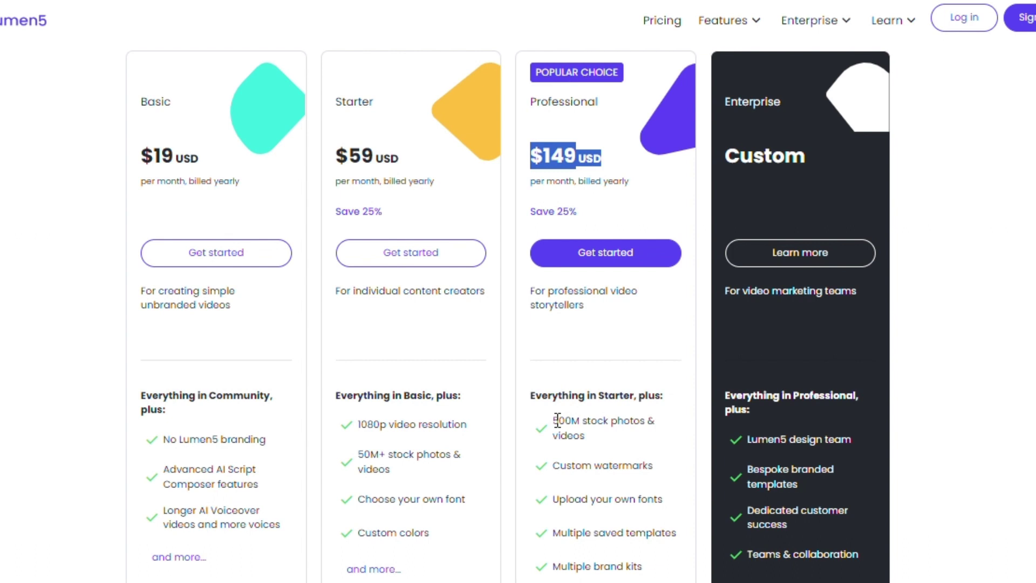
{"action": "left_click_drag", "start_coordinate": [558, 420], "coordinate": [648, 468]}
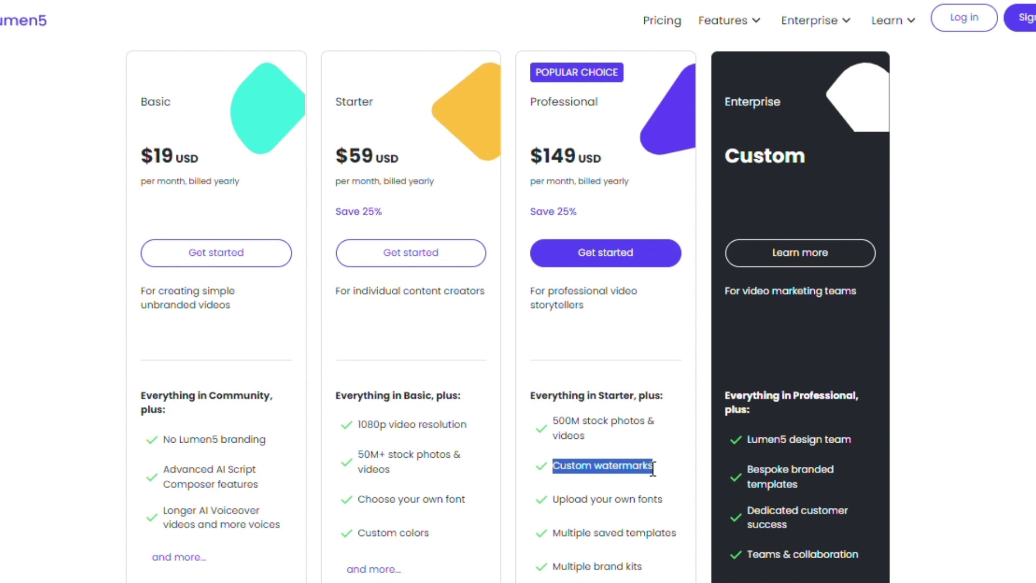